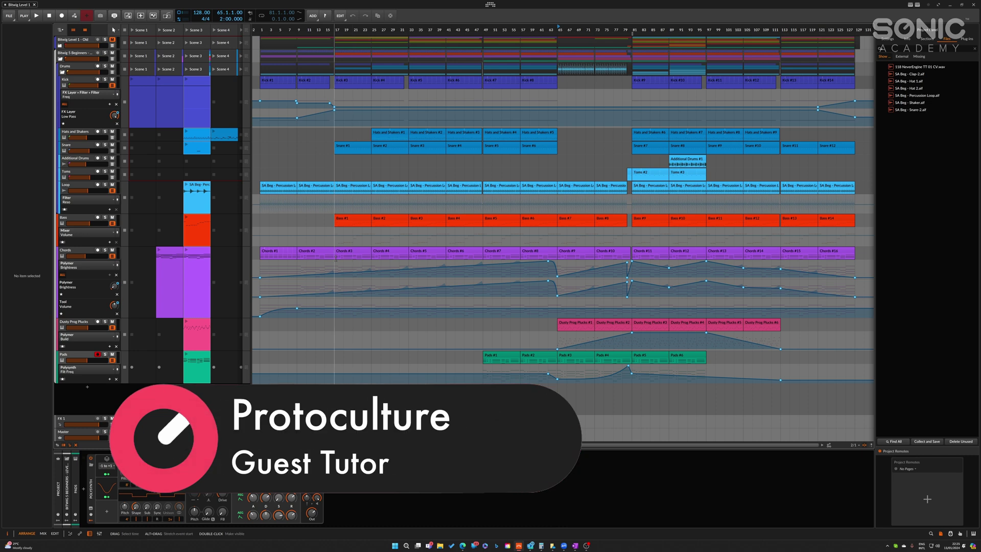
- Move the play start to bar 17 and start playback
left_click(419, 252)
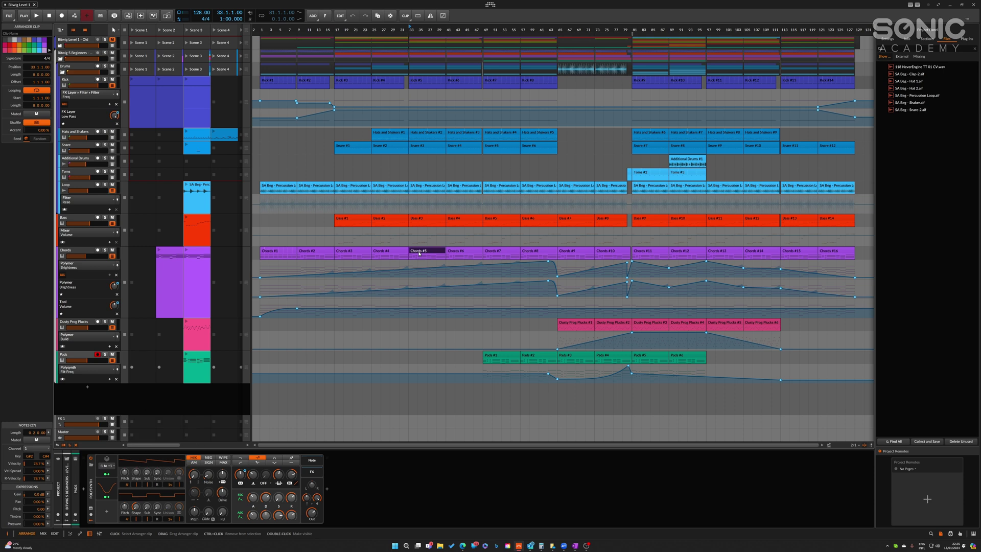
left_click(271, 250)
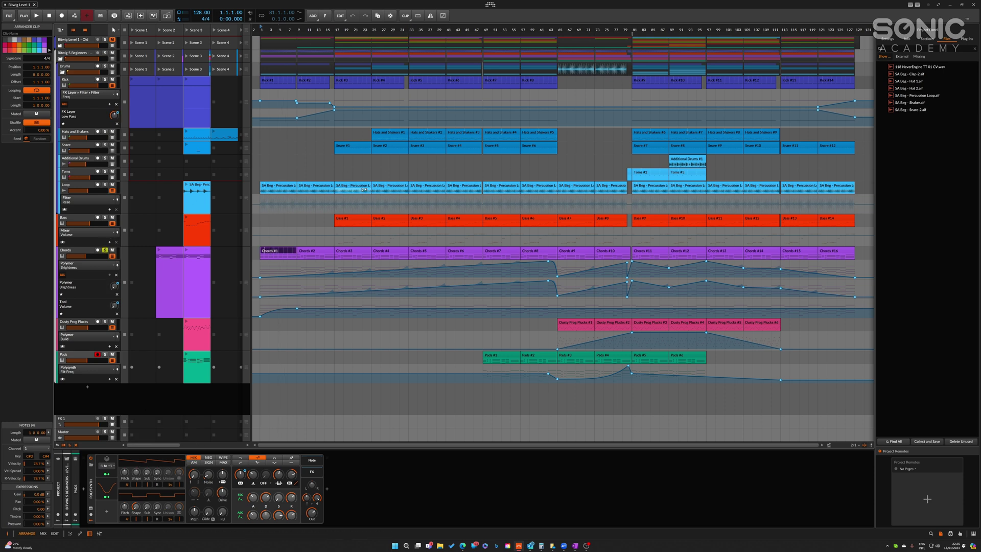
left_click(358, 220)
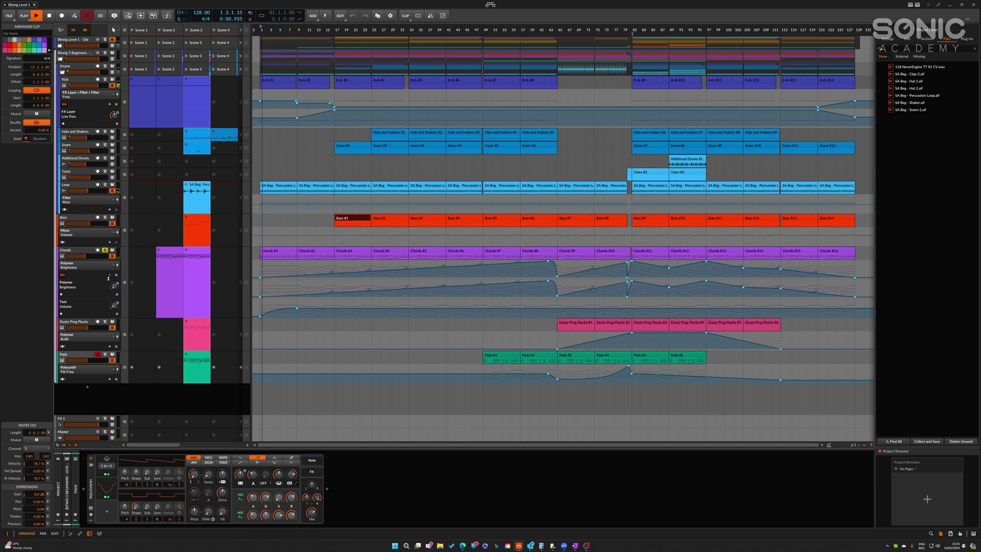
left_click(335, 29)
key("space")
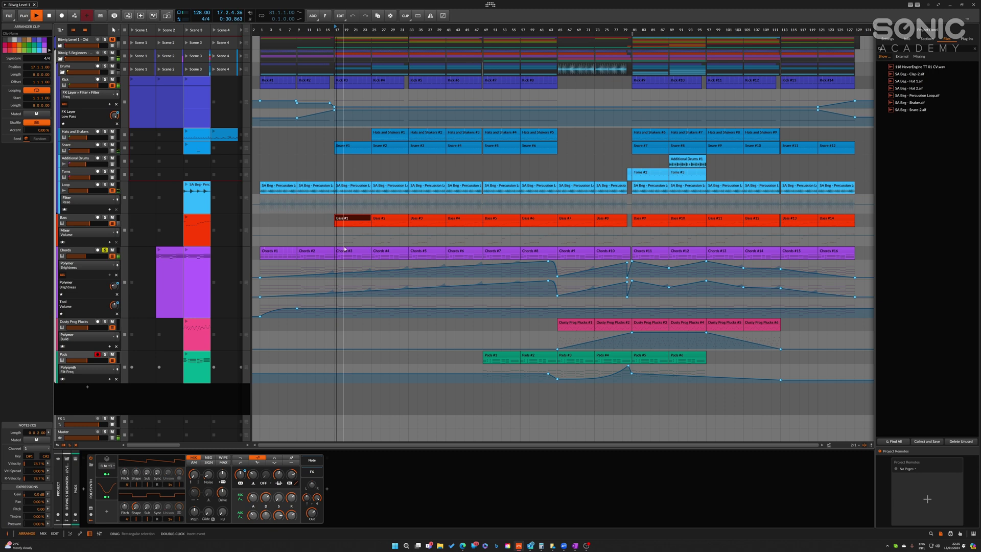
- Loop the bars covered by Chords #3 and #4, then play and stop the loop
left_click(353, 251)
left_click(389, 251, "shift")
key("ctrl+l")
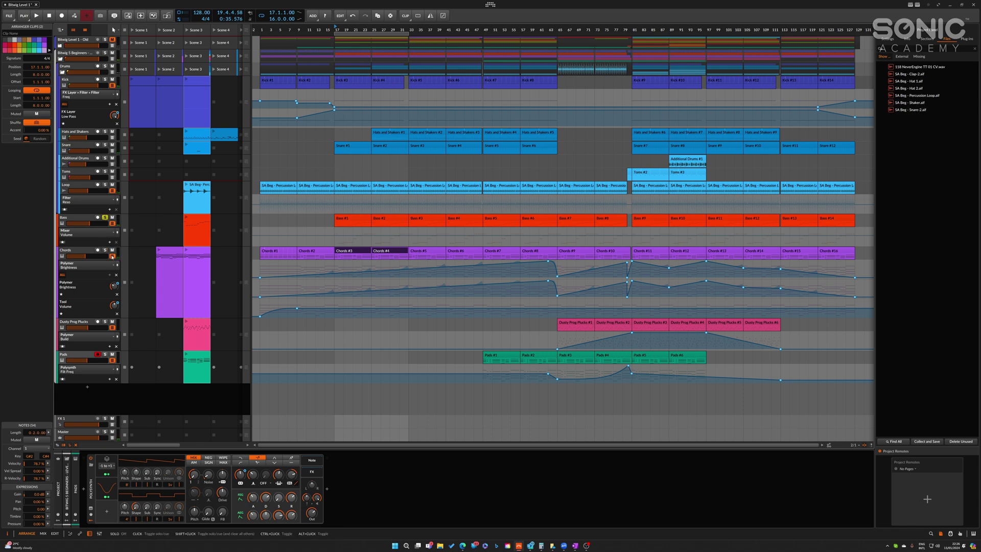
key("space")
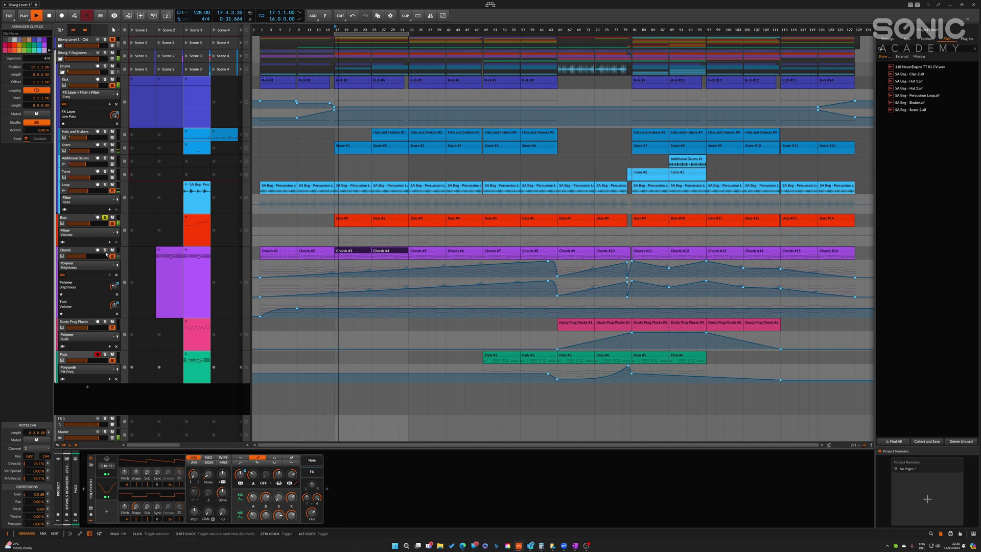
key("space")
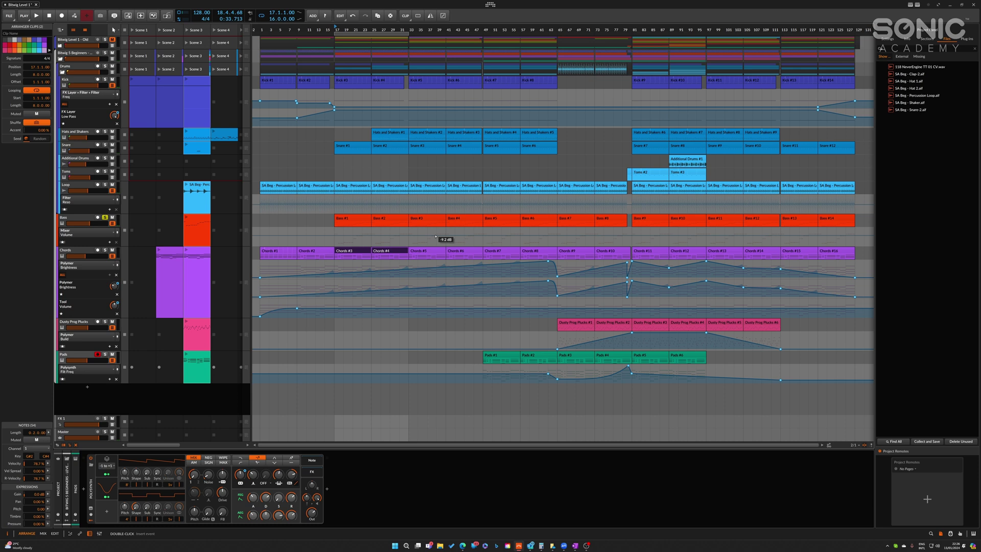
- Open Bass #1 and shift all its notes earlier onto the first beat, then play
double_click(348, 221)
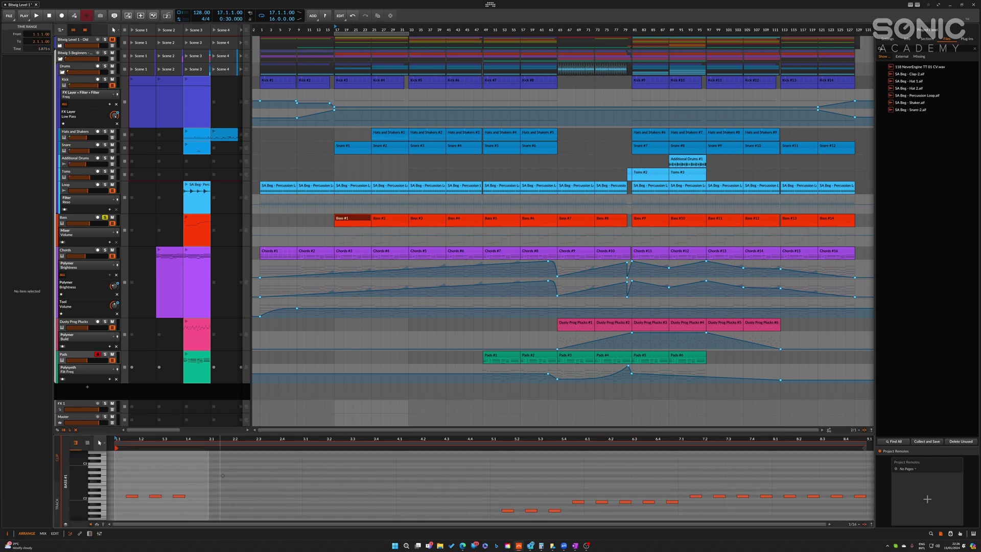
scroll(165, 482, "down", 4)
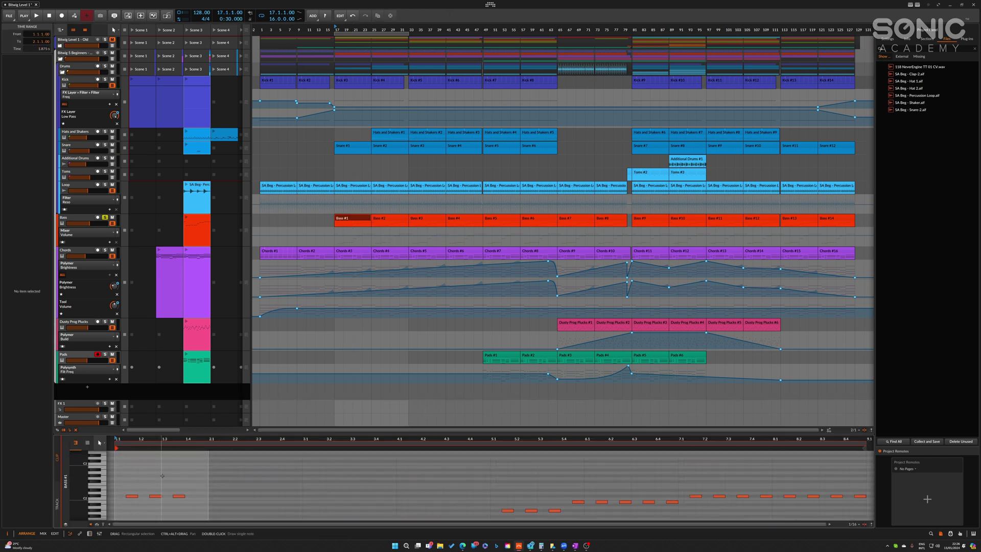
key("ctrl+a")
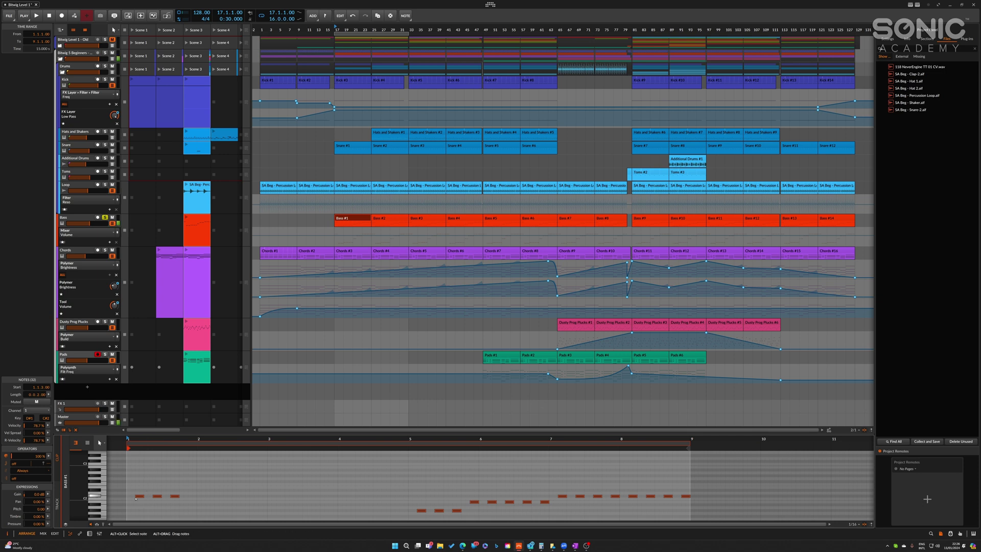
key("Left")
key("Left")
key("space")
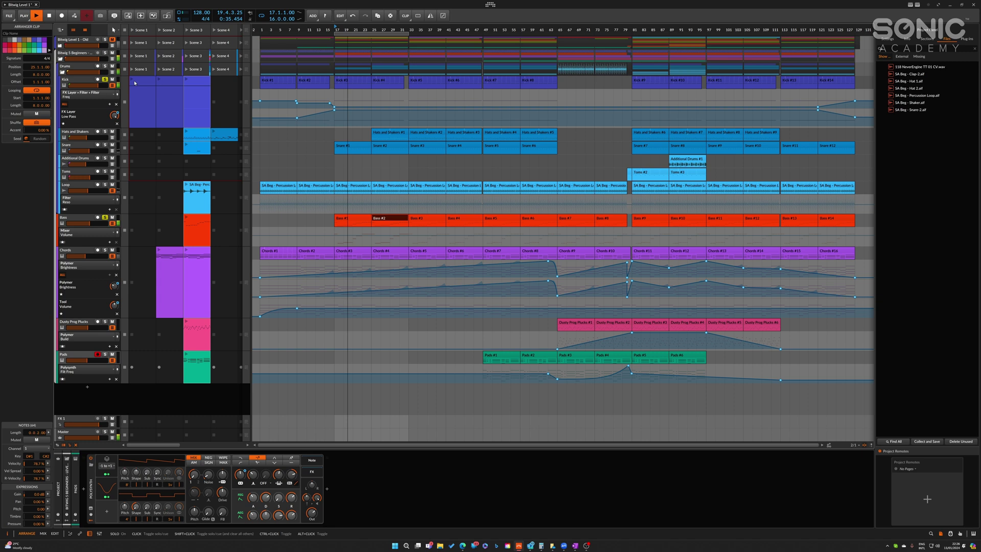
- Solo the Chords track and select it to show its device chain
left_click(105, 250)
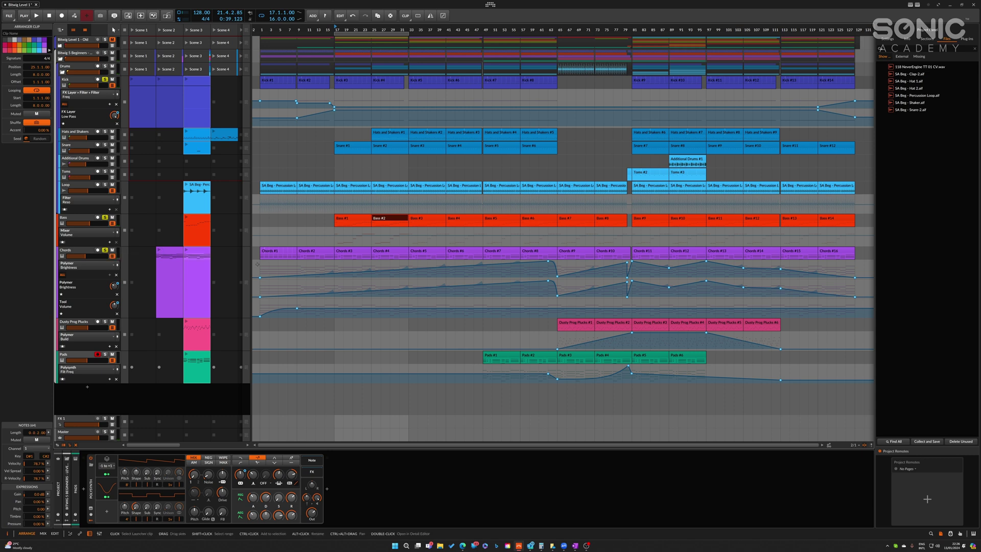
left_click(310, 163)
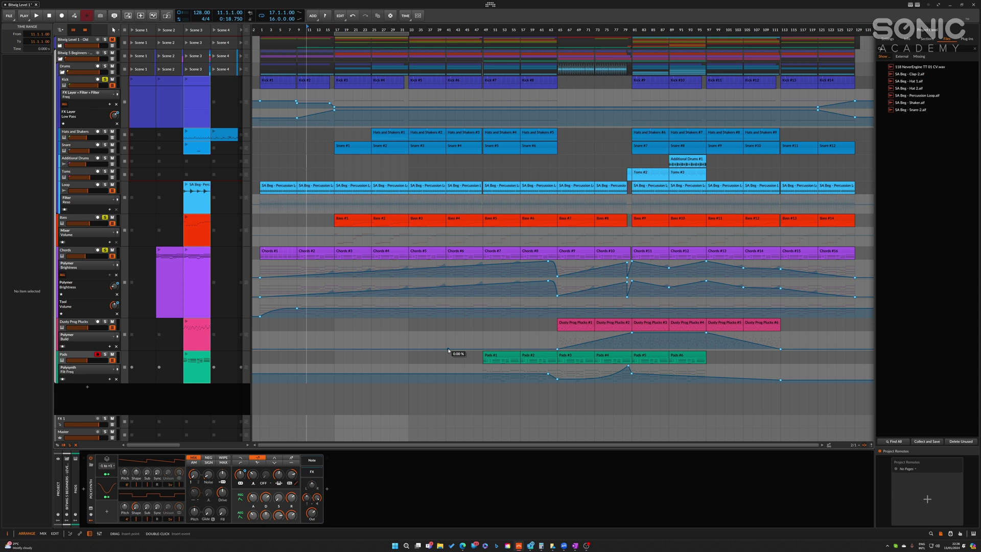
left_click(530, 312)
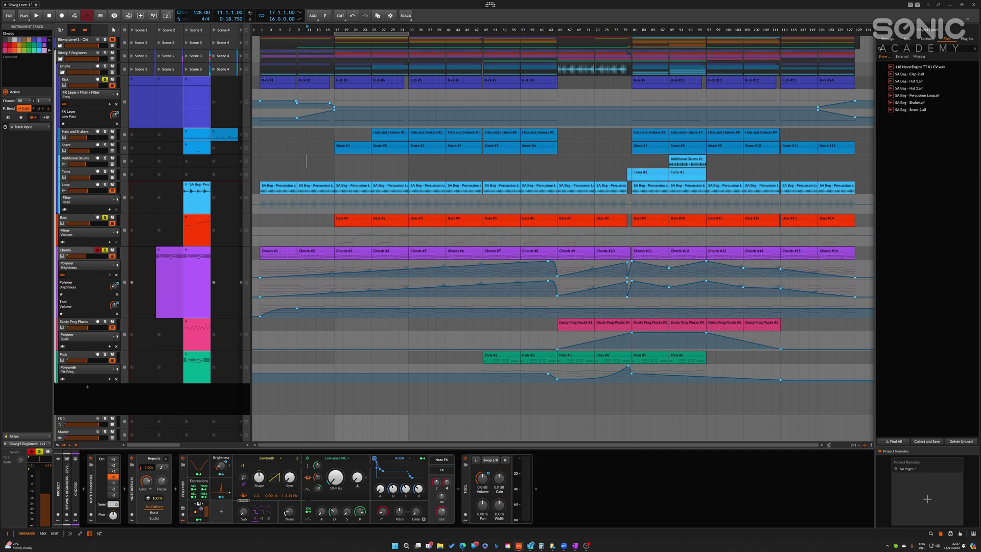
- Insert Dynamics via a 'comp' search after the Tool device, then select the Bitwig Level 1 - Old group
left_click(572, 480)
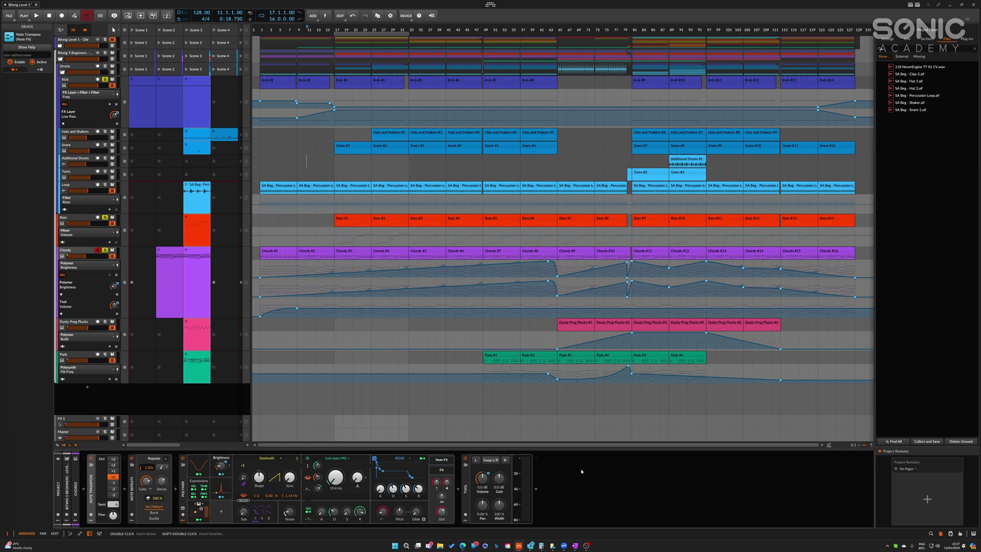
left_click(536, 490)
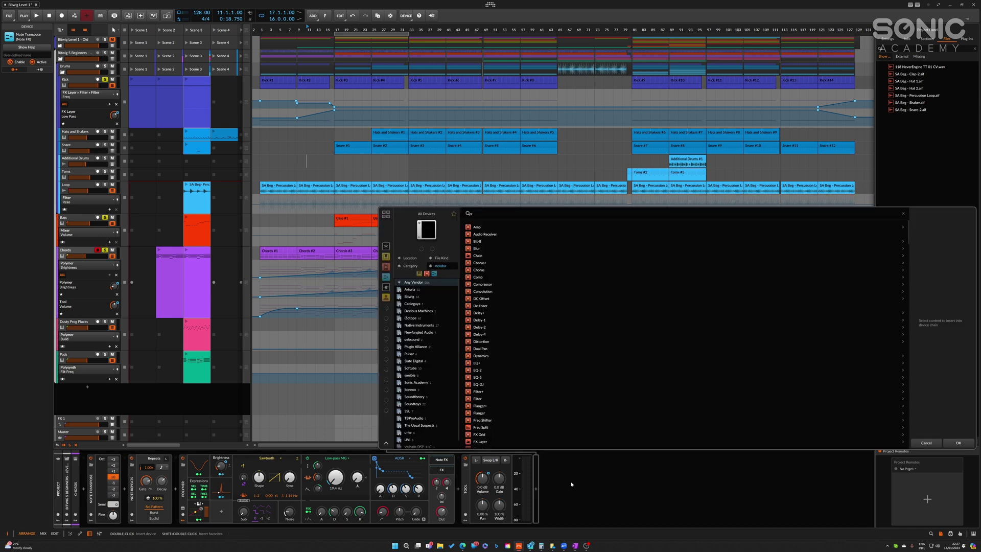
type("comp")
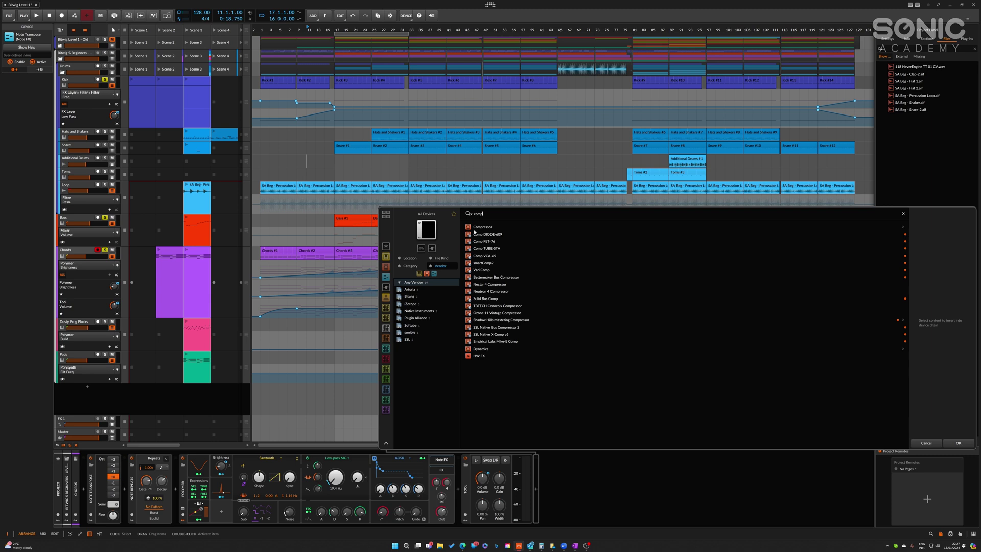
left_click(481, 349)
key("Return")
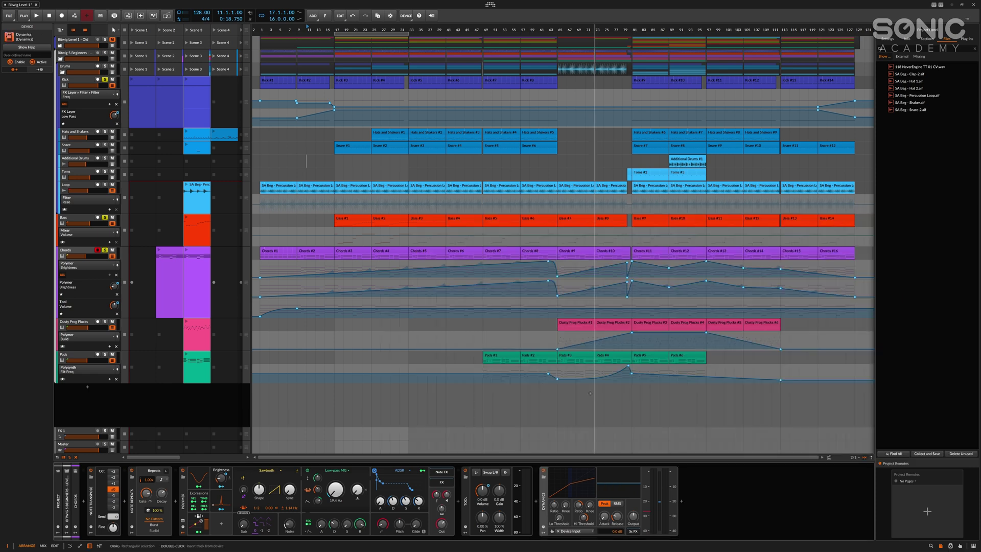
left_click(579, 531)
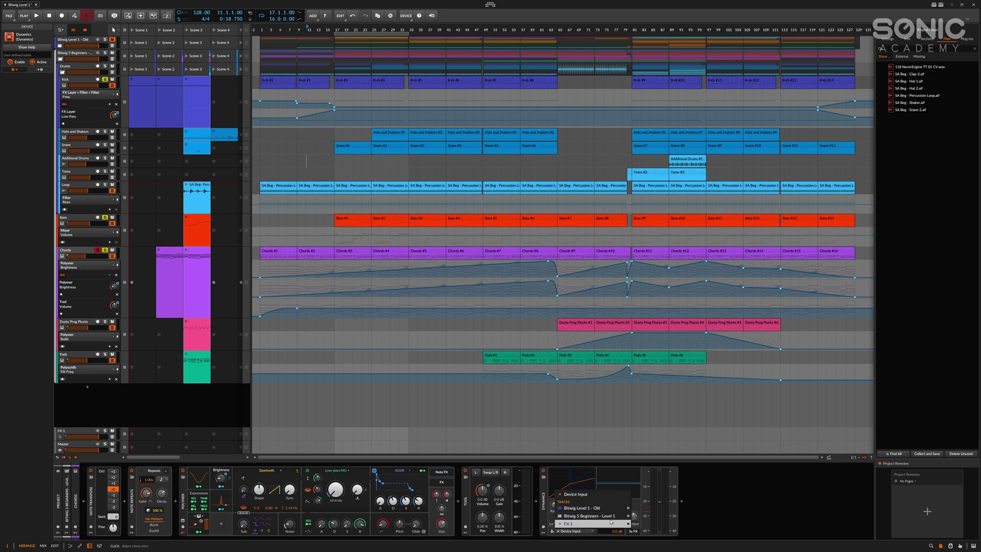
left_click(595, 509)
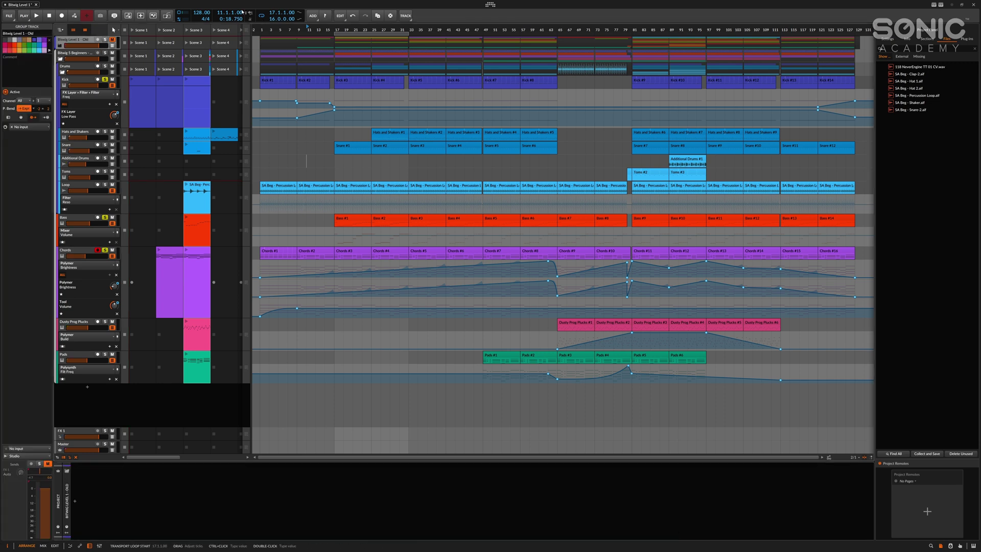
- Save the project as 'Bitwig Level 2' and delete the Bitwig Level 1 - Old group track
left_click(10, 15)
left_click(31, 57)
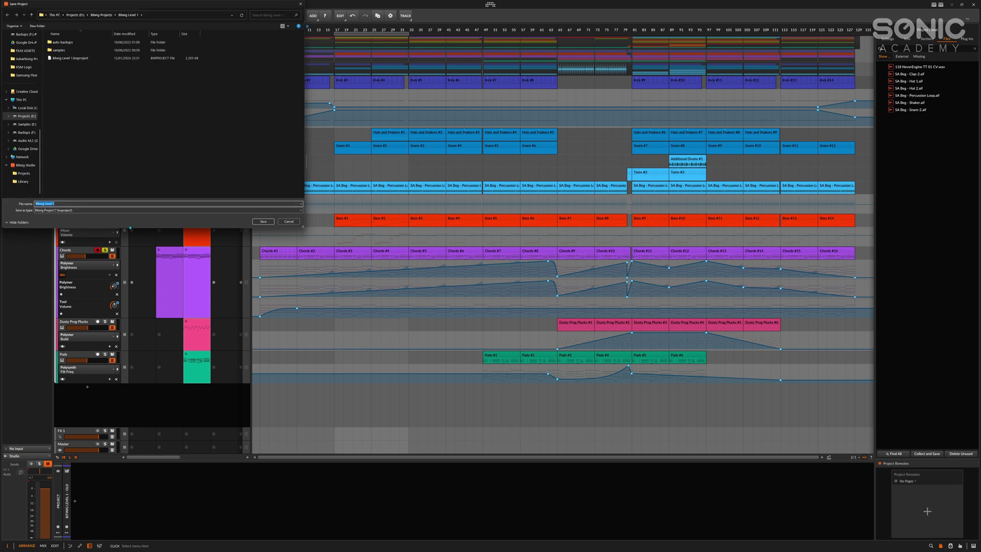
key("Return")
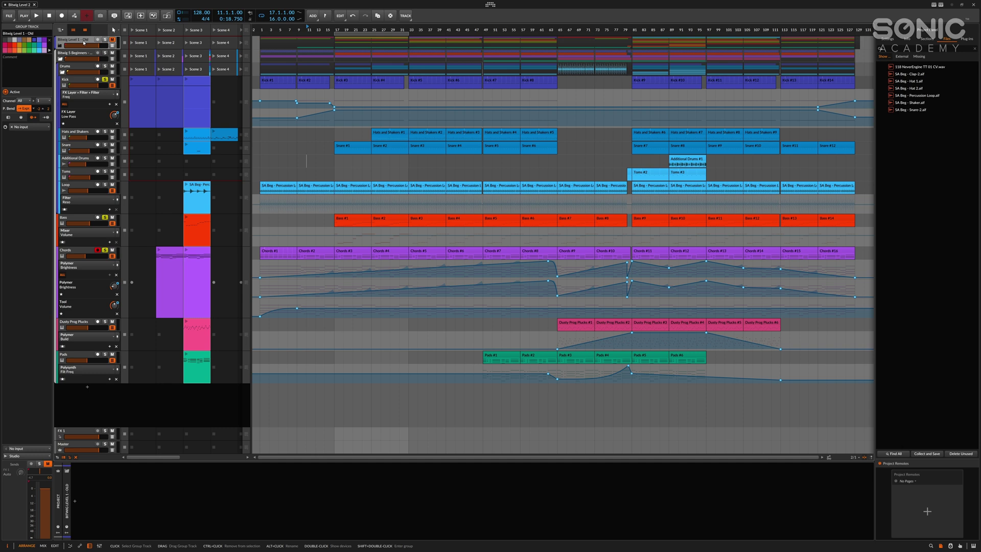
key("Delete")
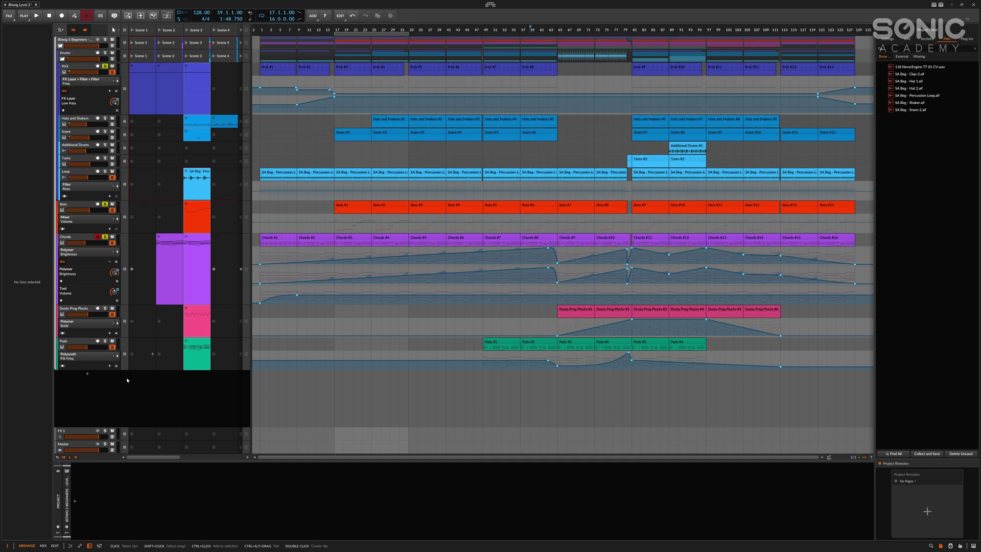
- Set the Dynamics sidechain input to Bitwig 5 Beginners - Level 1 > Drums > Kick > Kick (POST)
left_click(61, 239)
left_click(571, 530)
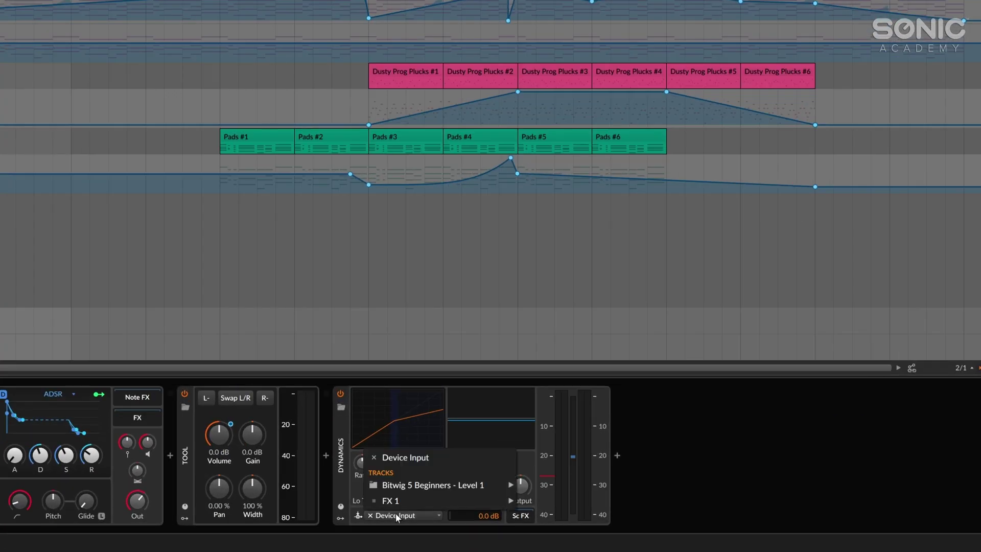
mouse_move(438, 495)
mouse_move(569, 492)
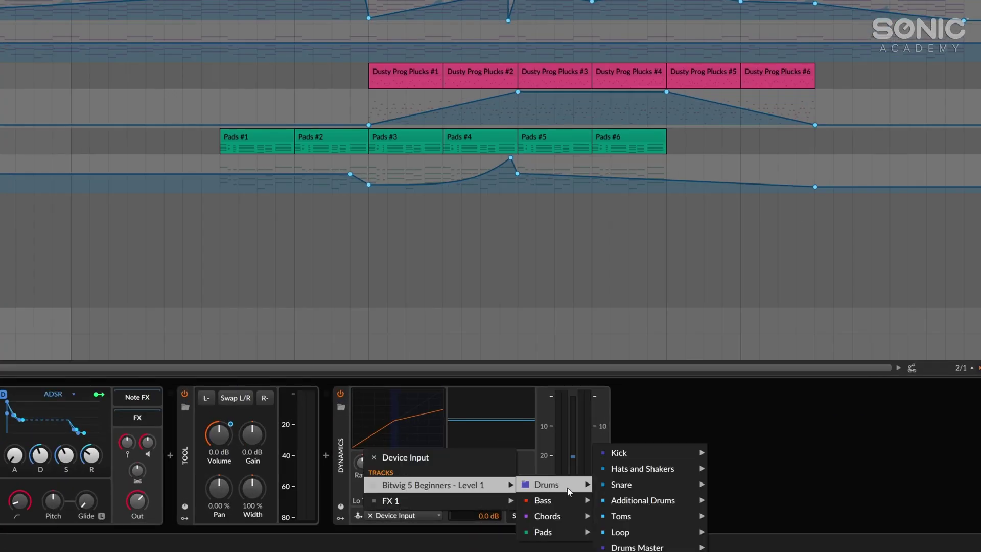
mouse_move(658, 457)
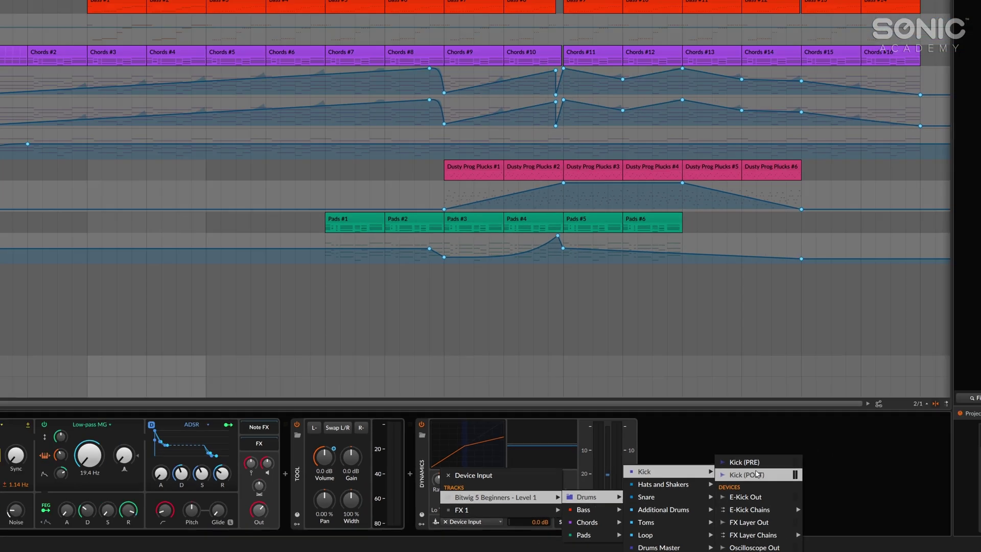
left_click(749, 457)
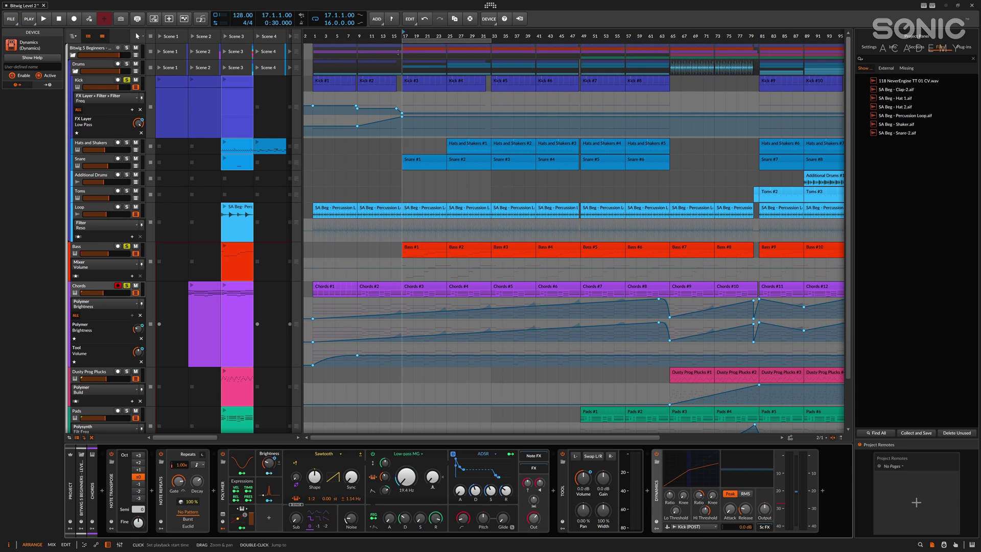
- Audition the ducking and reset the Dynamics high threshold to its default
key("space")
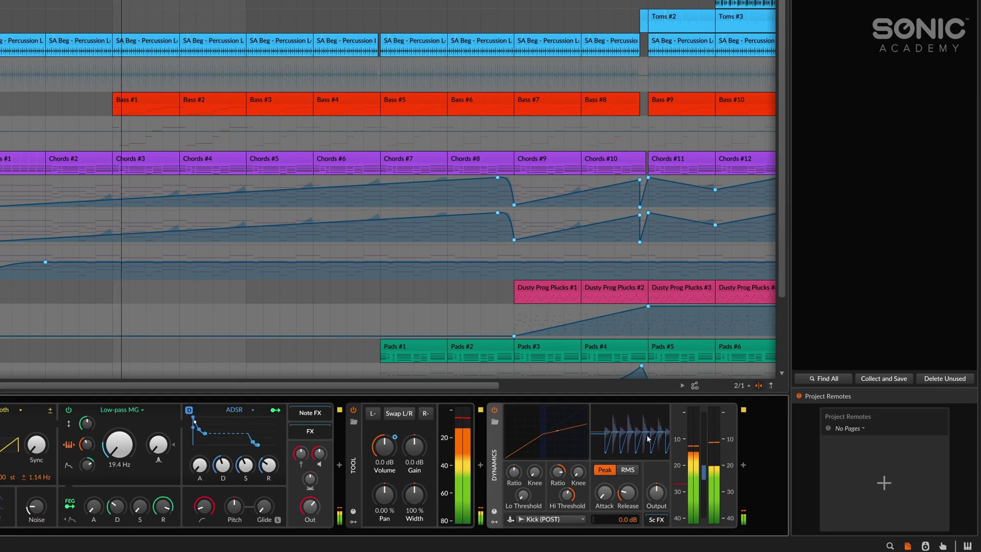
key("space")
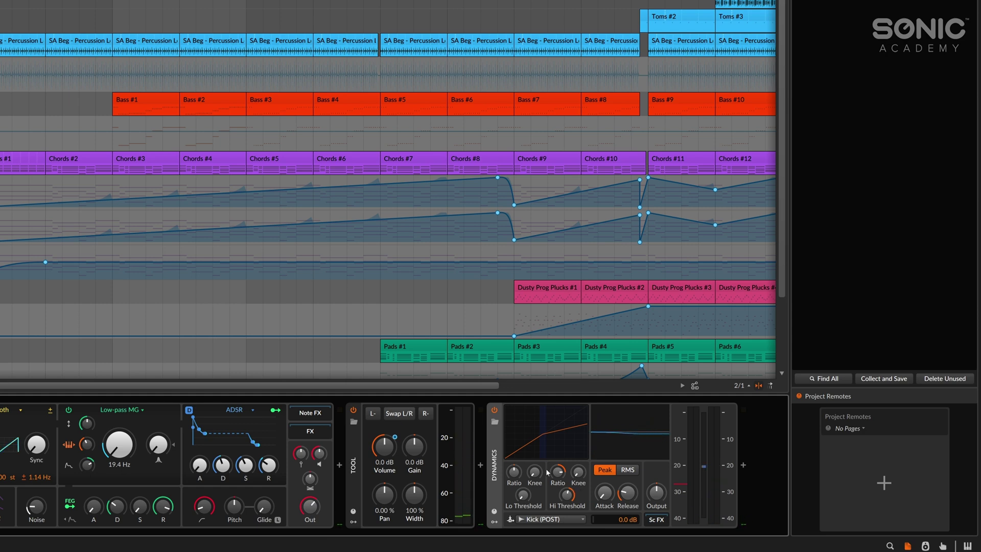
double_click(566, 497)
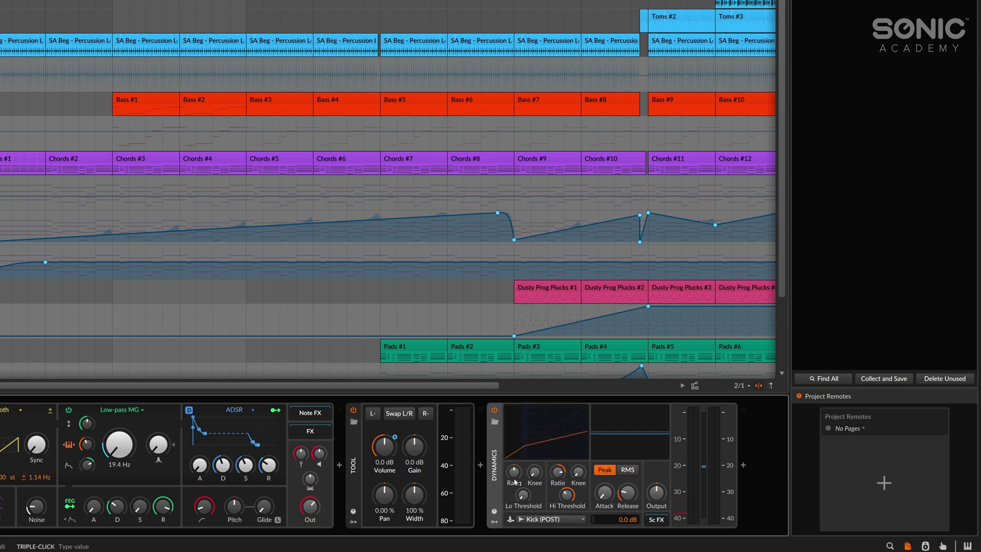
key("space")
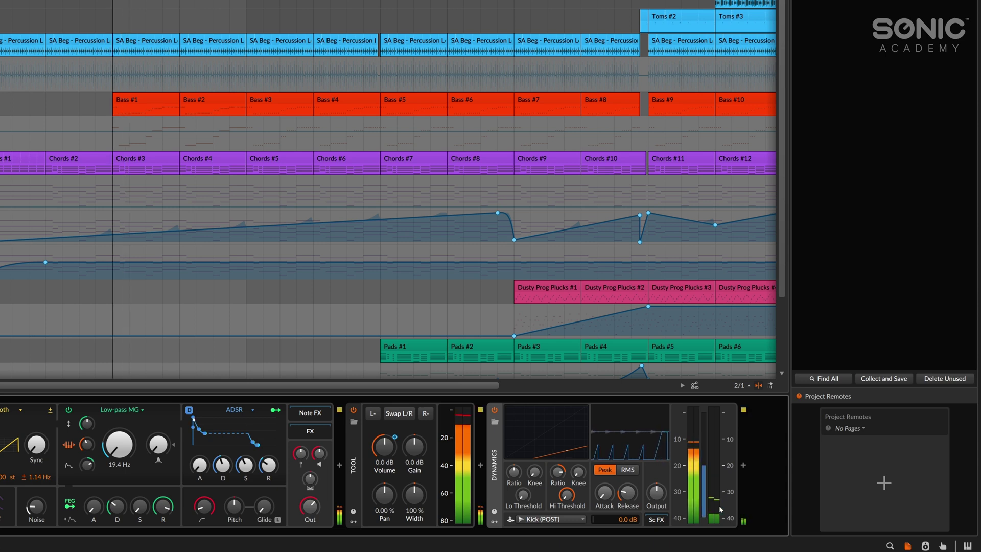
key("space")
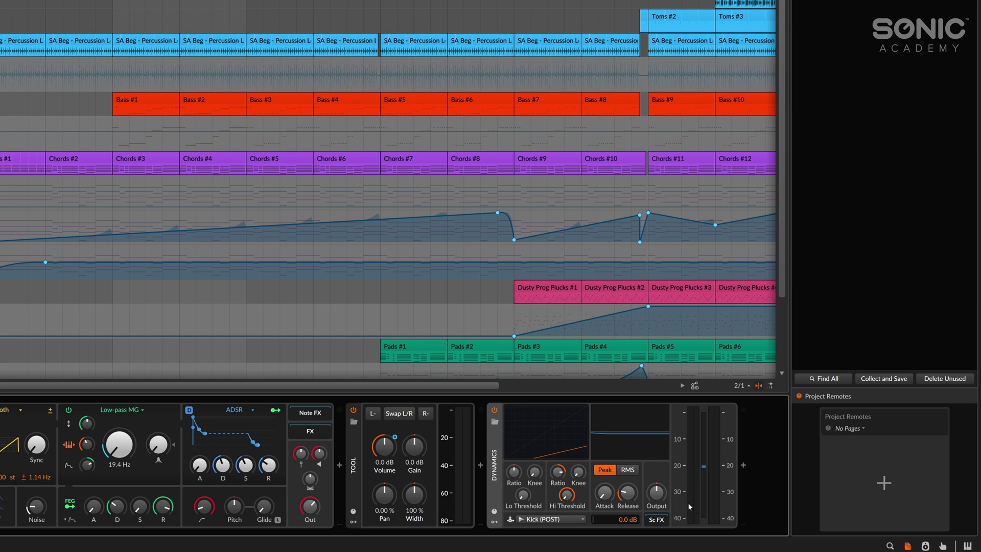
- Set release to about 29.7 ms, raise the high ratio, and lower Hi Threshold to -31.3 dB
left_click(627, 493)
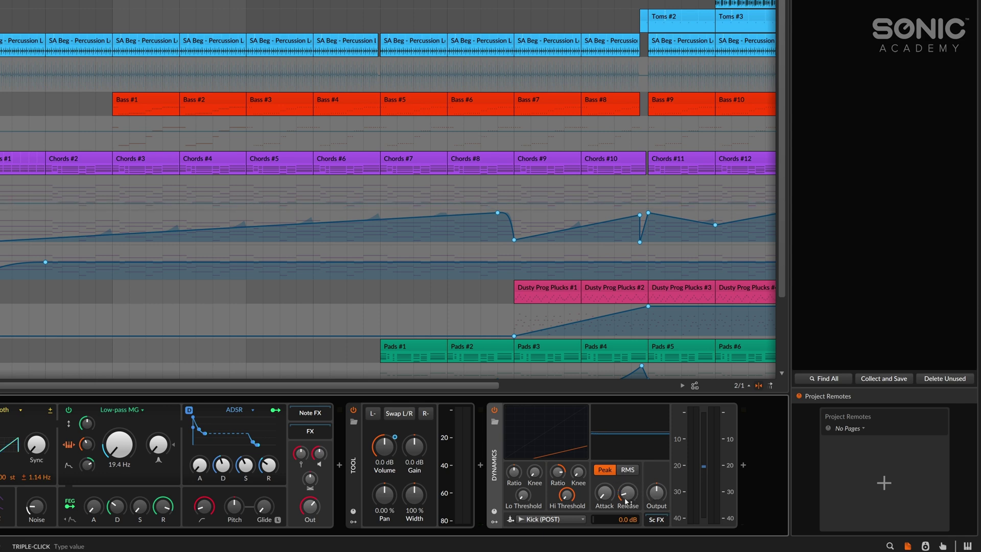
key("space")
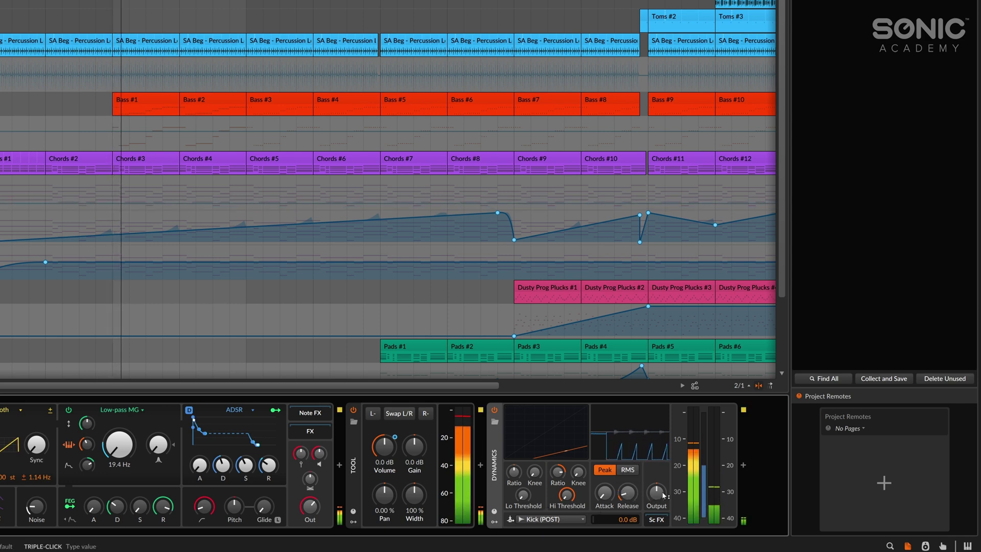
key("space")
key("space")
left_click_drag(627, 493, 627, 483)
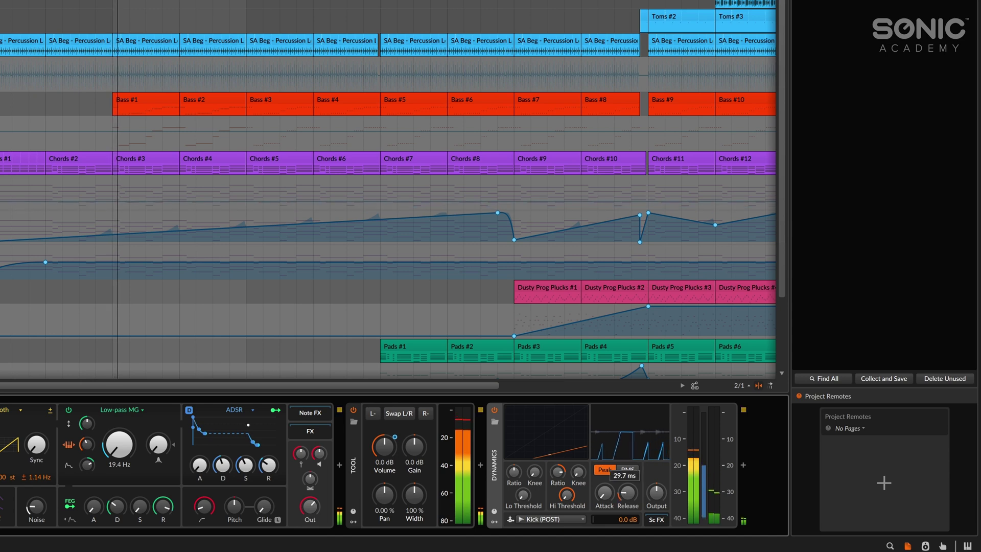
left_click(567, 494)
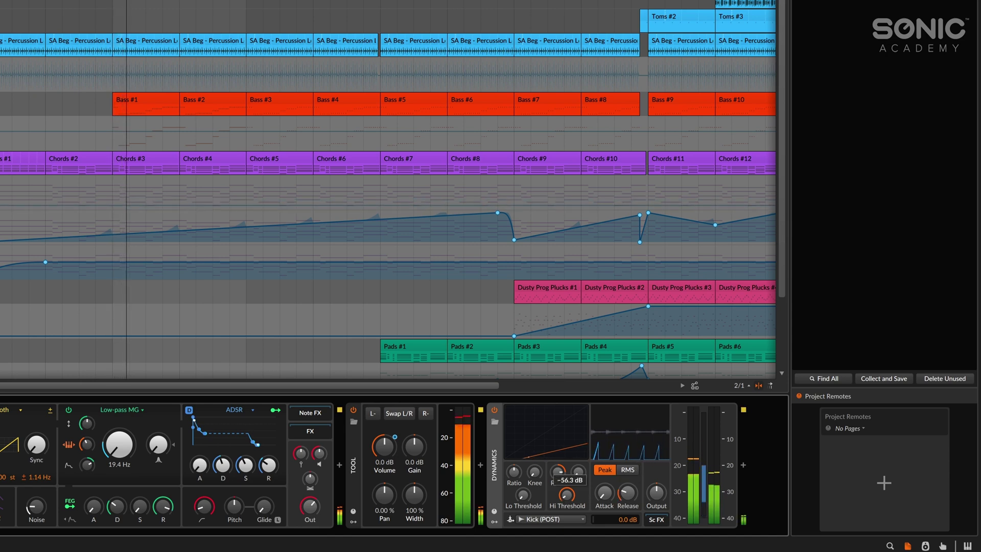
left_click_drag(566, 494, 567, 488)
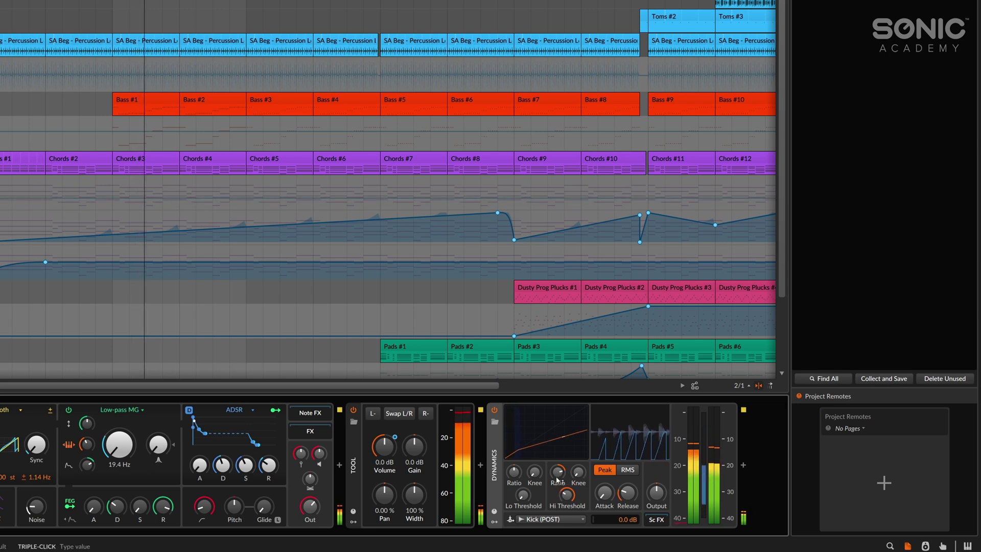
mouse_move(557, 480)
left_mouse_down()
mouse_move(566, 506)
mouse_move(566, 481)
left_mouse_up()
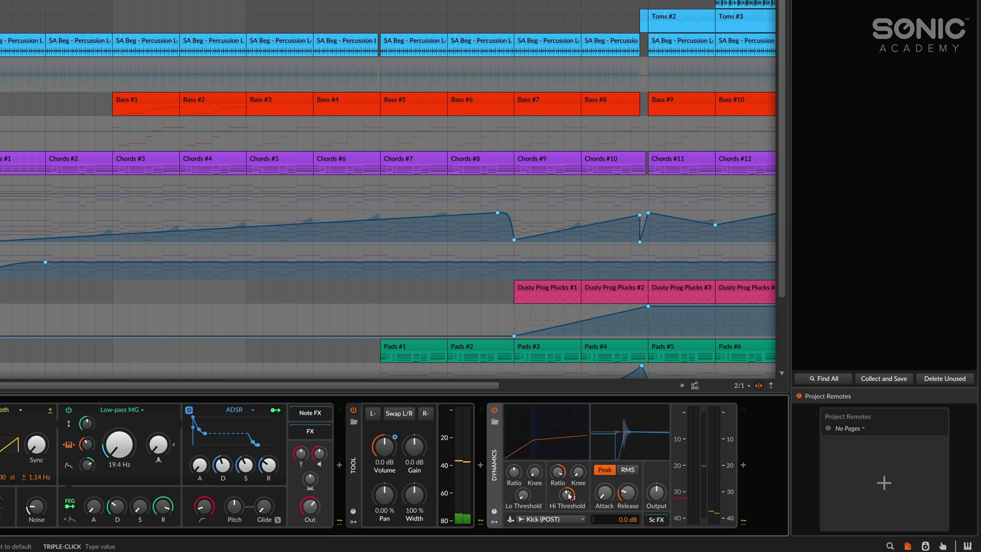
left_click_drag(569, 496, 569, 489)
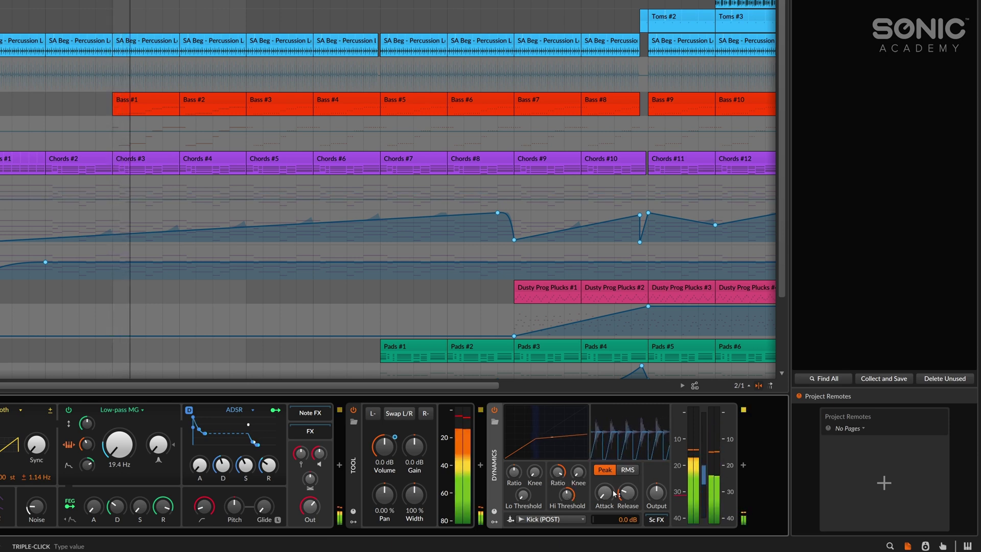
- Insert an Oscilloscope after Dynamics and play to watch the ducked signal
left_click(743, 465)
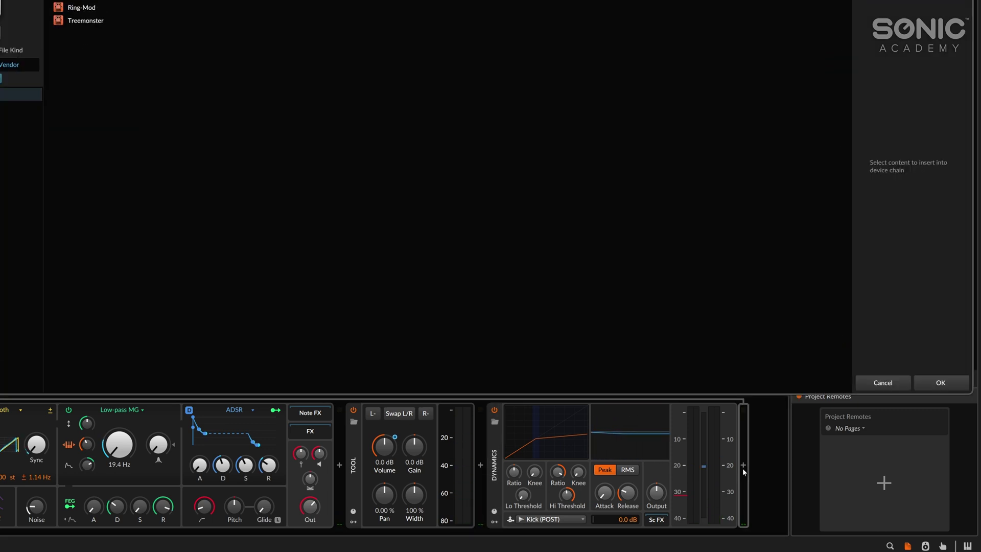
key("Return")
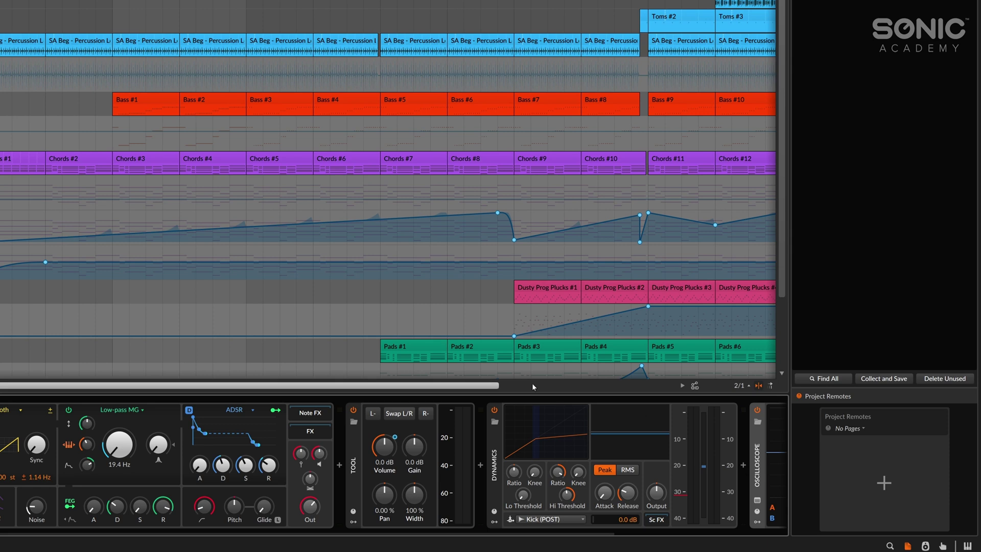
left_click_drag(604, 531, 818, 529)
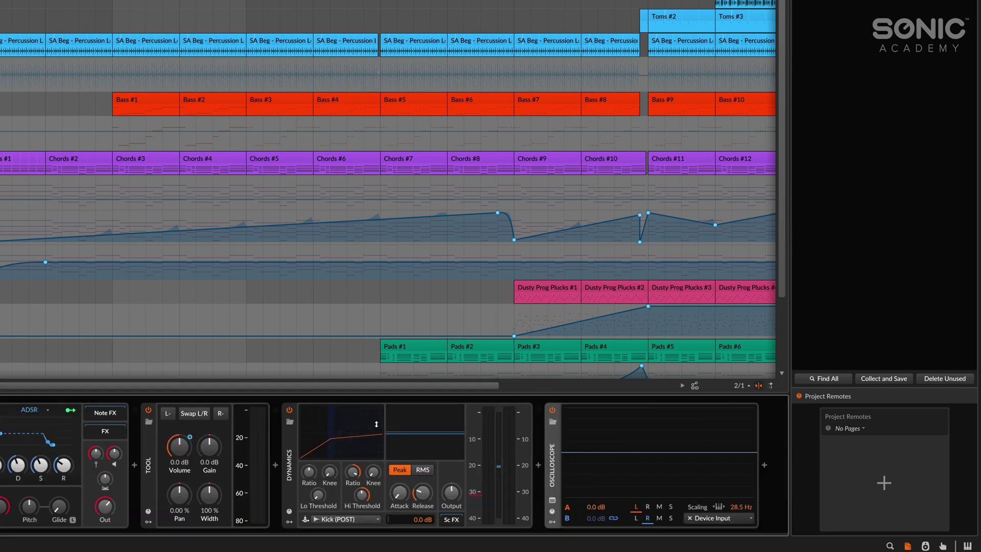
key("space")
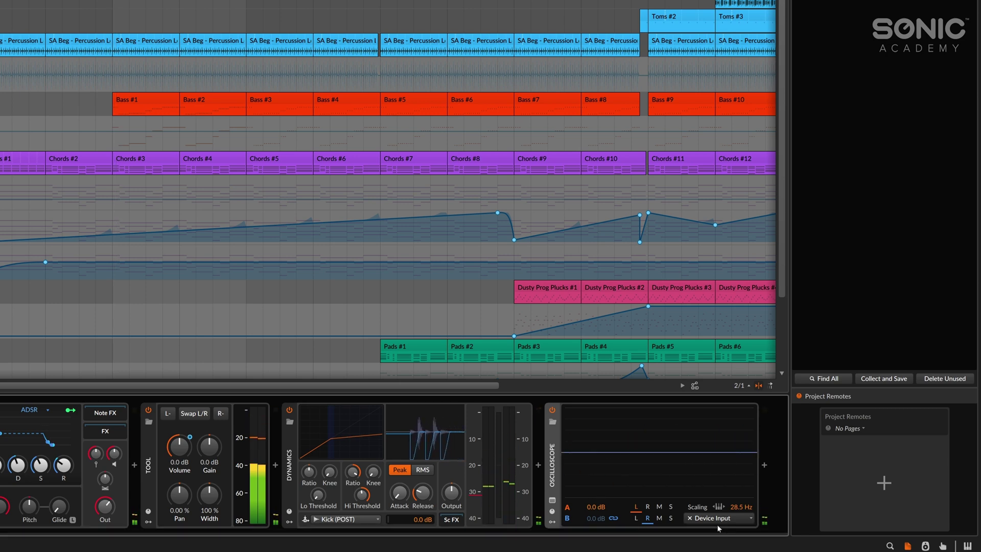
left_click(719, 519)
left_click(643, 468)
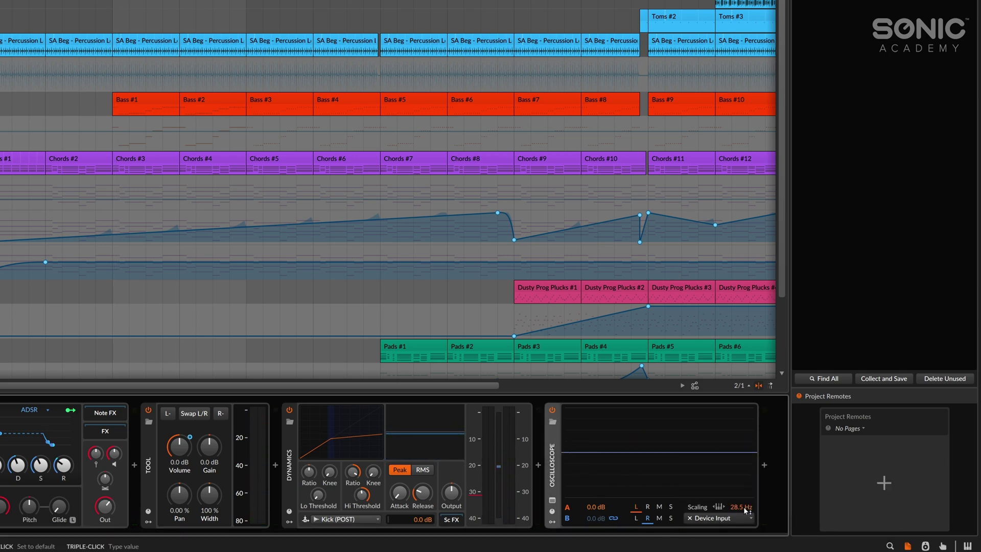
key("space")
left_click(289, 410)
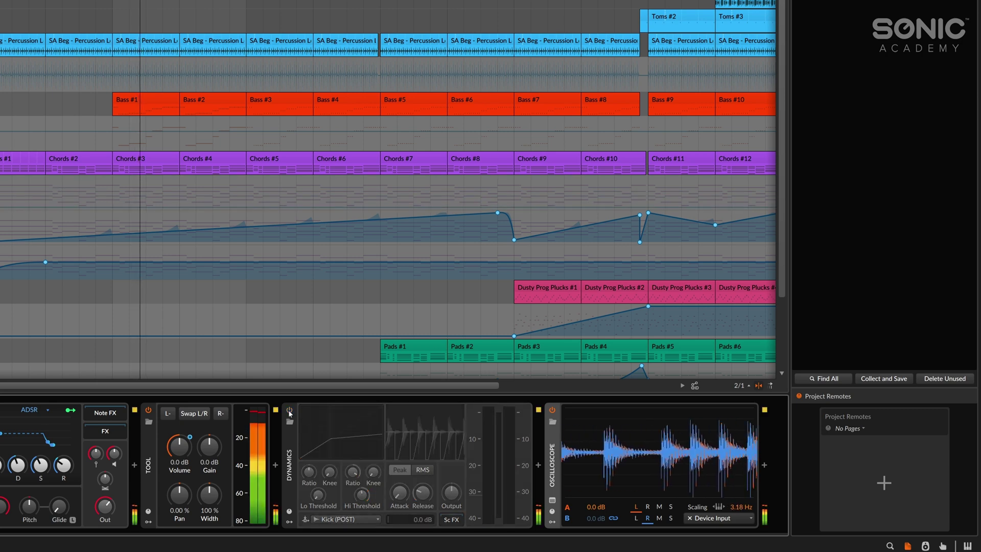
left_click(290, 410)
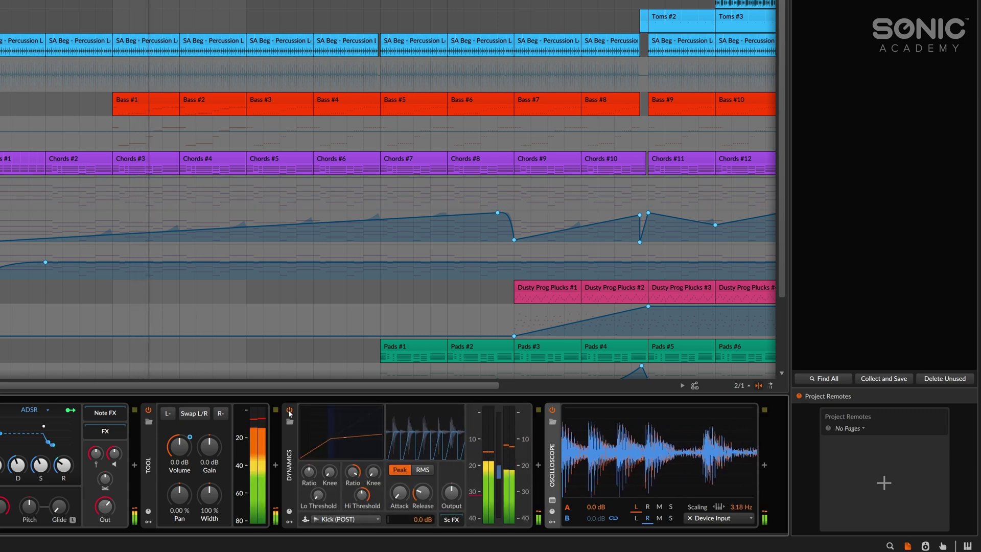
key("space")
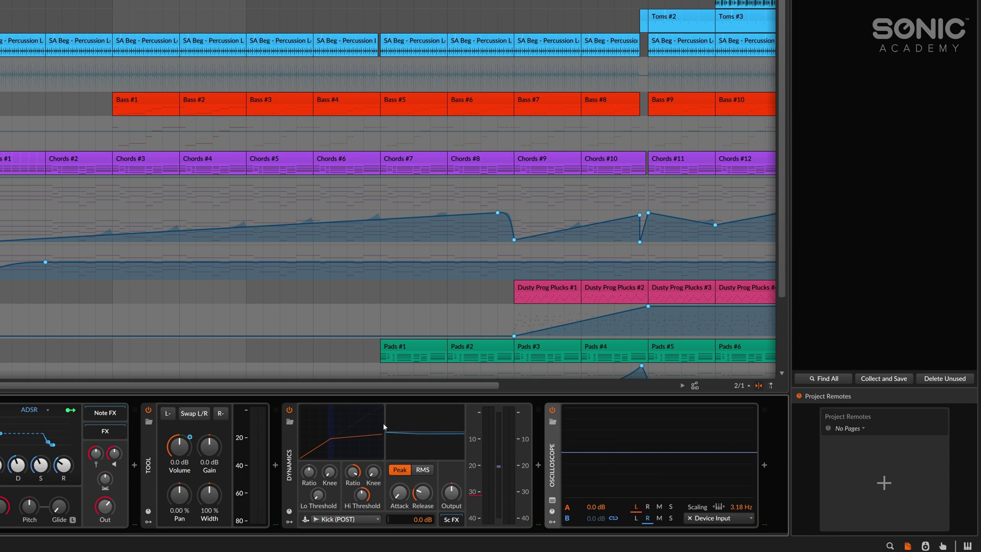
key("space")
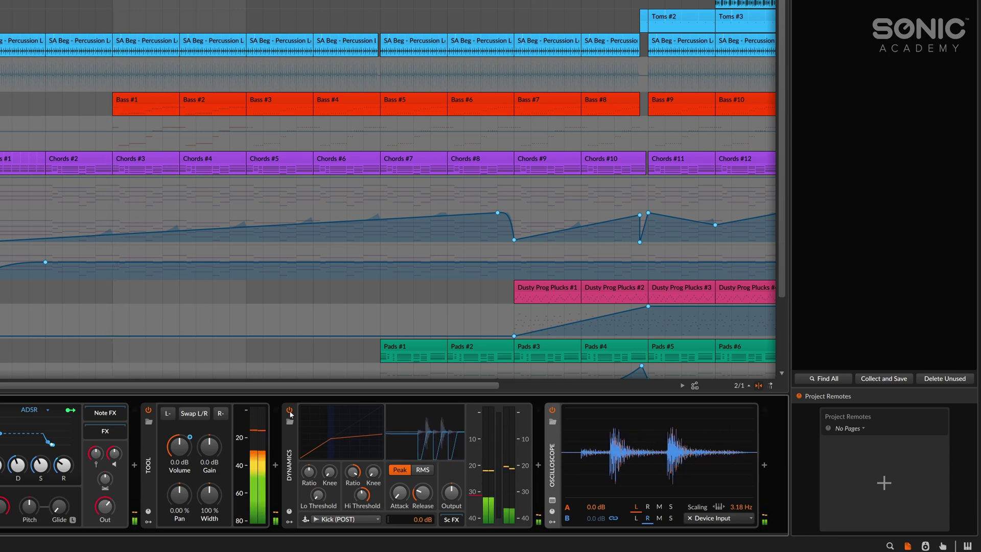
left_click(289, 410)
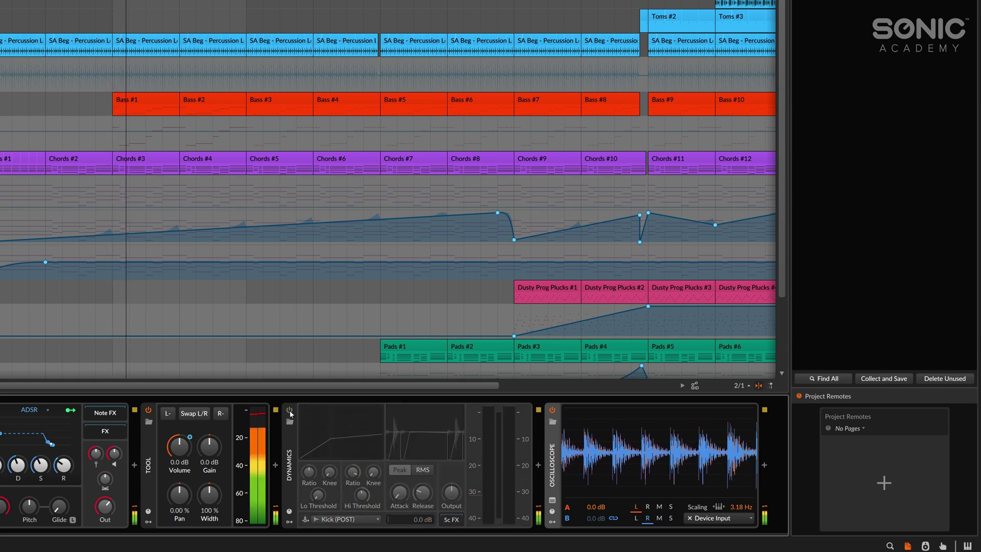
left_click(289, 410)
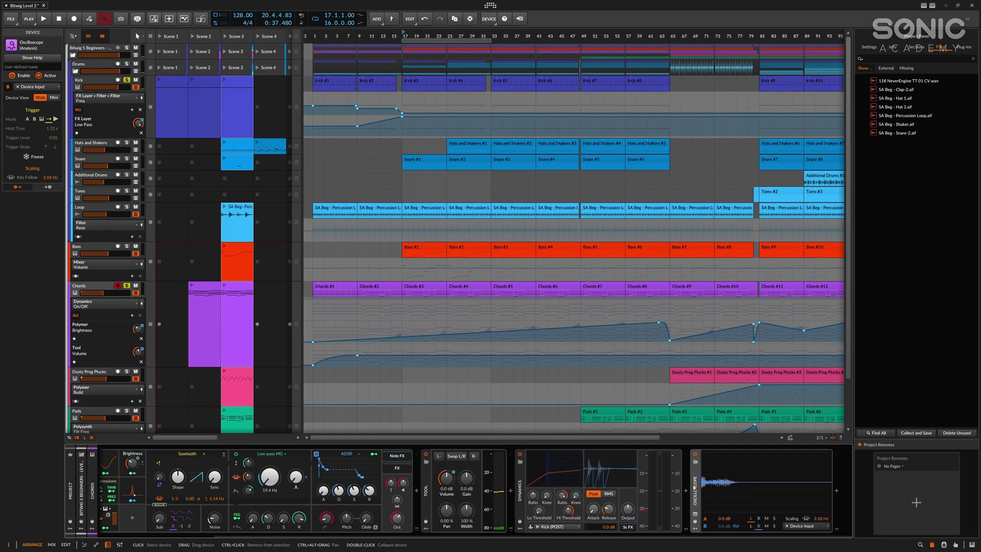
- Delete the Oscilloscope, then add a Compressor via a 'compre' search and delete it again
key("Delete")
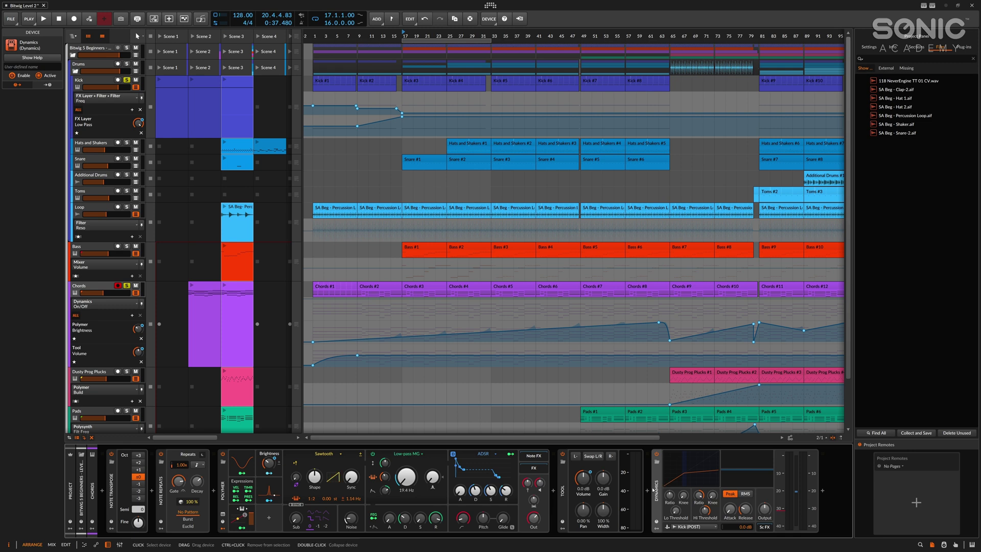
double_click(825, 493)
type("compre")
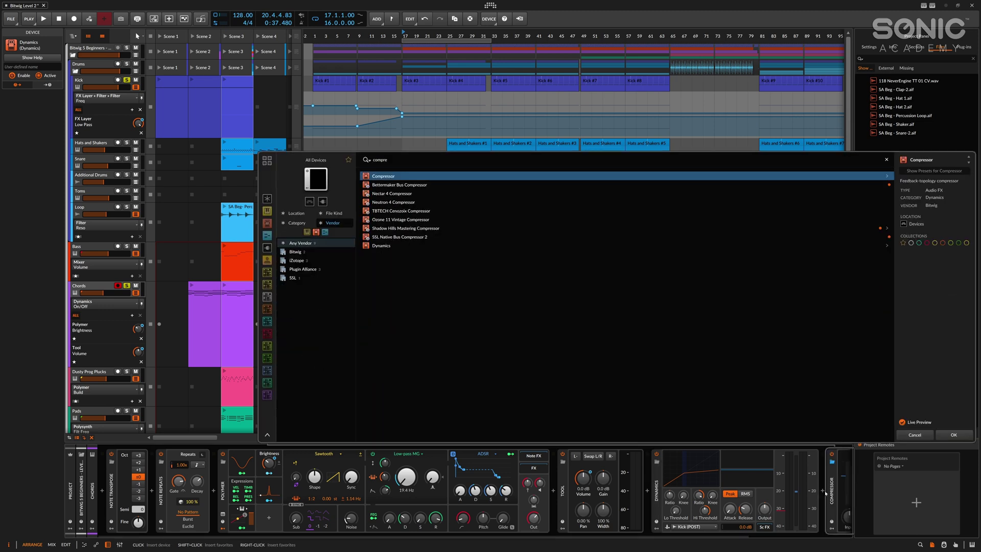
key("Return")
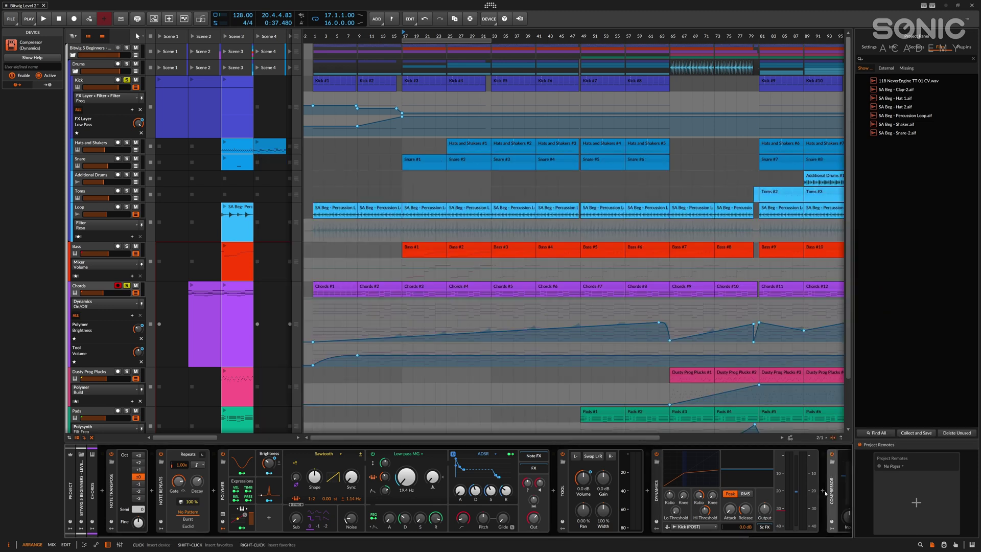
scroll(749, 526, "right", 4)
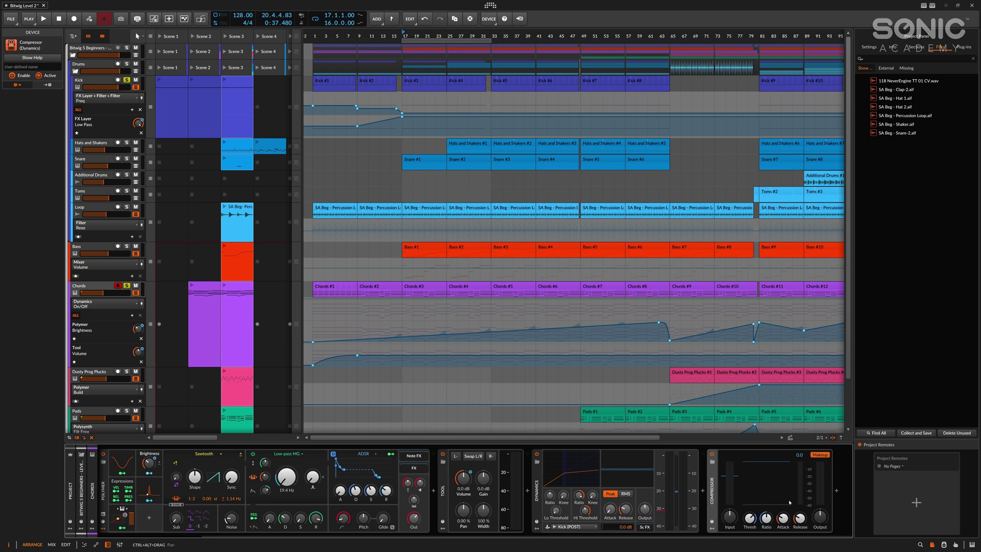
key("Delete")
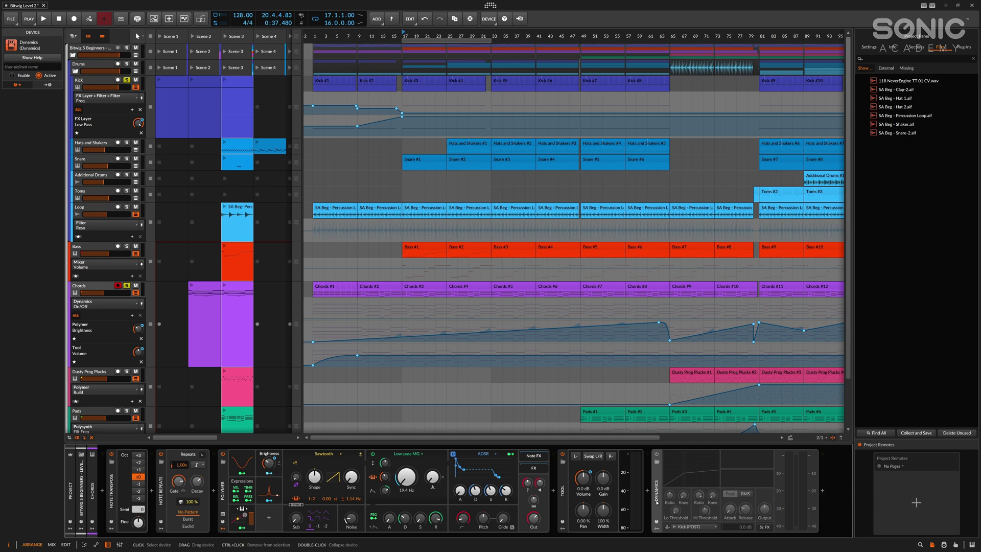
- Add a Tool device, found with a 'tool' search, after Dynamics at the chain's end
left_click(823, 491)
type("tool")
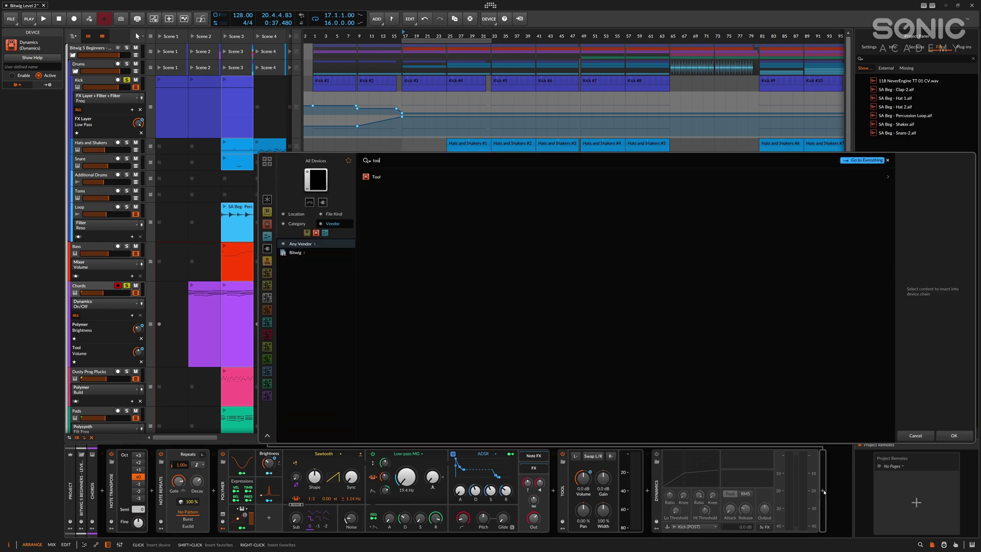
key("Return")
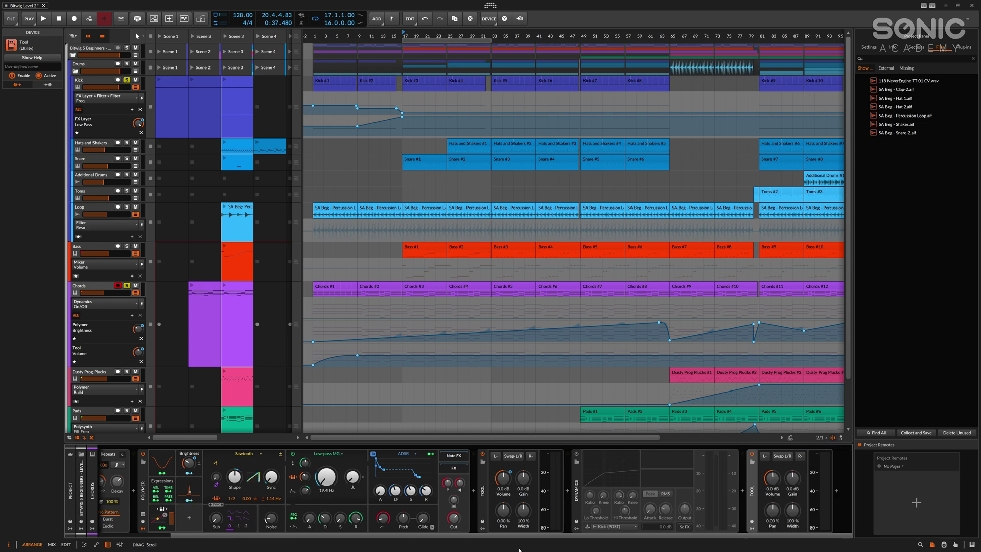
scroll(435, 480, "right", 2)
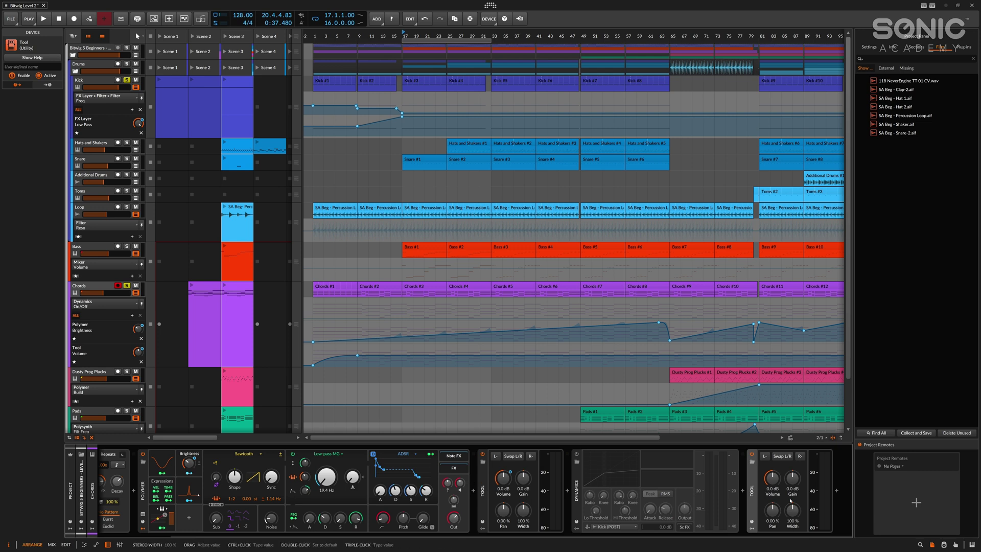
- Show the Tool's modulators and add an Audio Sidechain modulator found with an 'aud' search
left_click(752, 530)
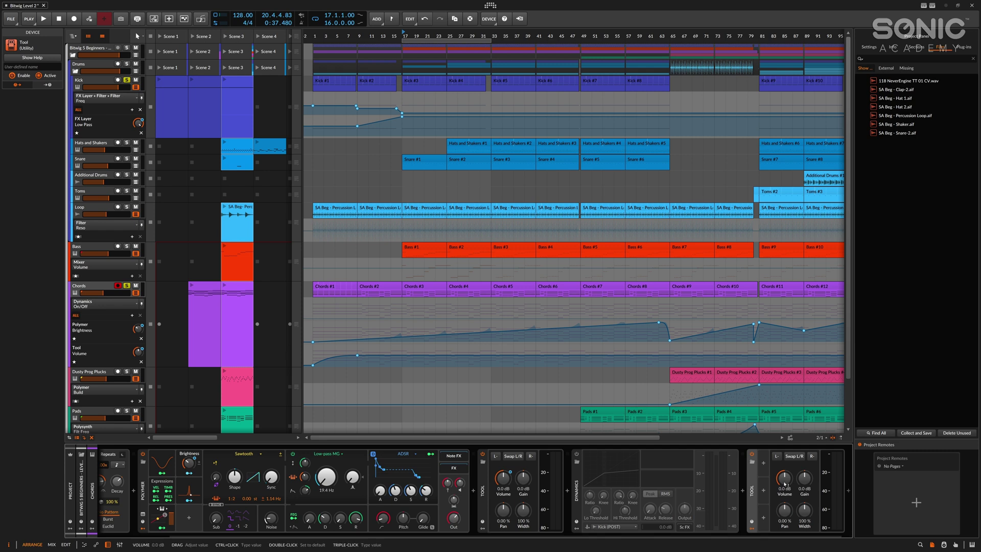
left_click(766, 466)
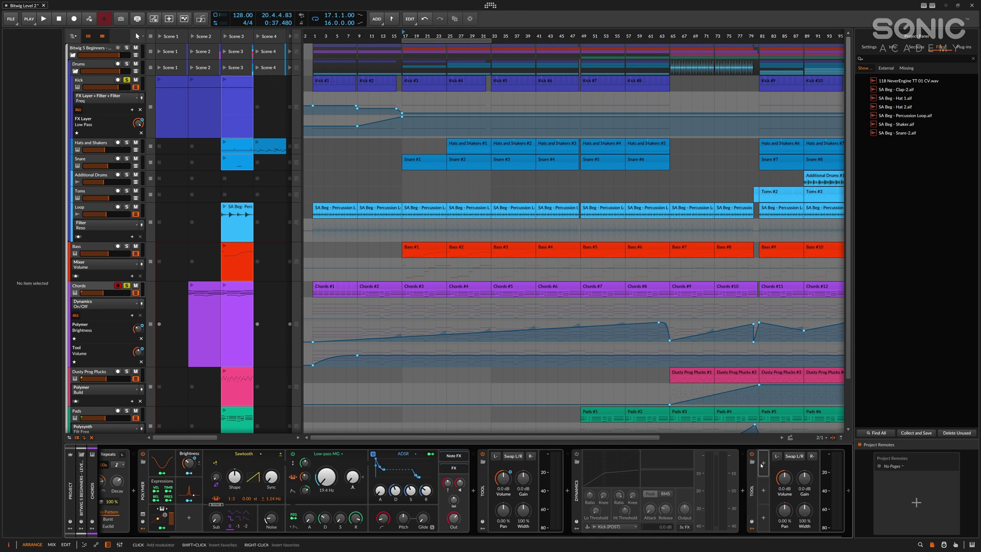
left_click(763, 465)
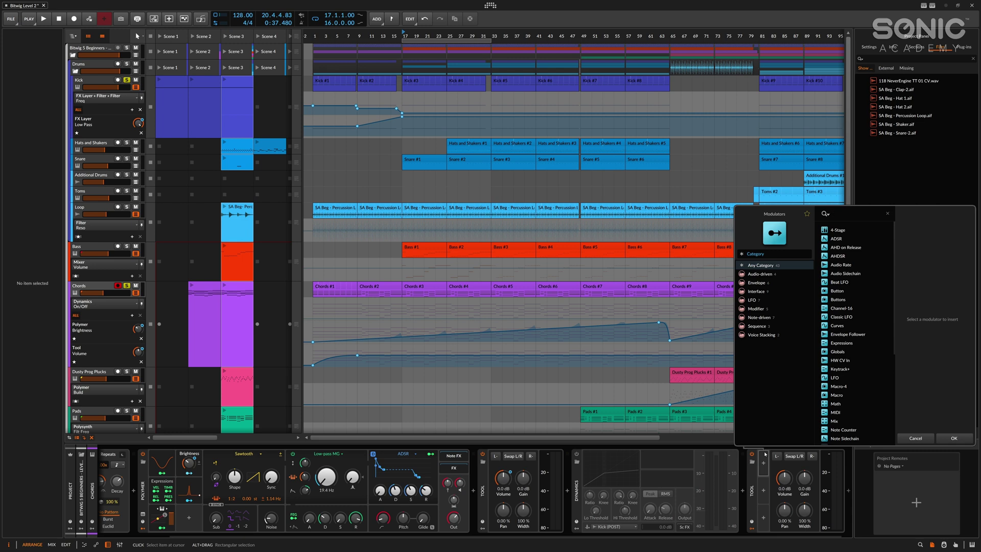
type("audio")
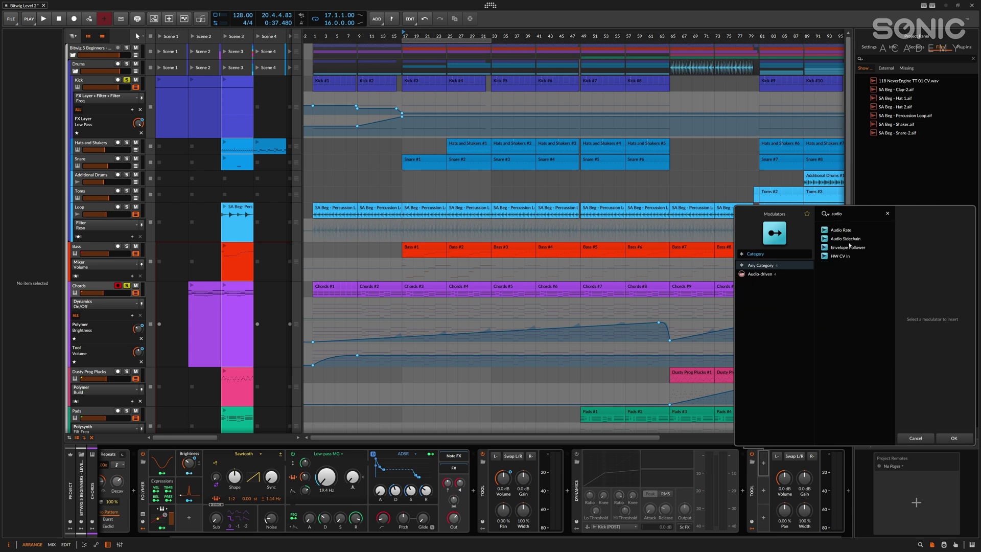
left_click(846, 239)
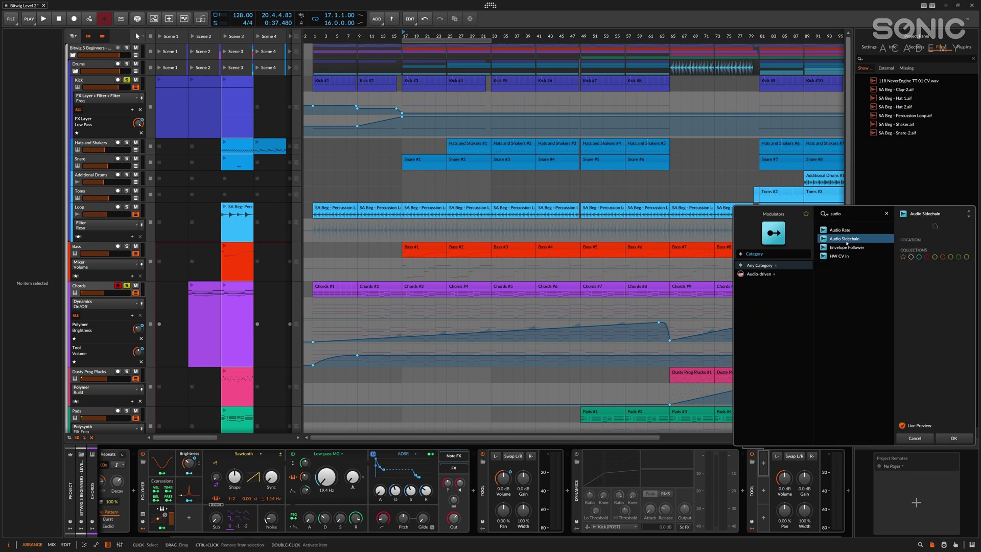
left_click(950, 441)
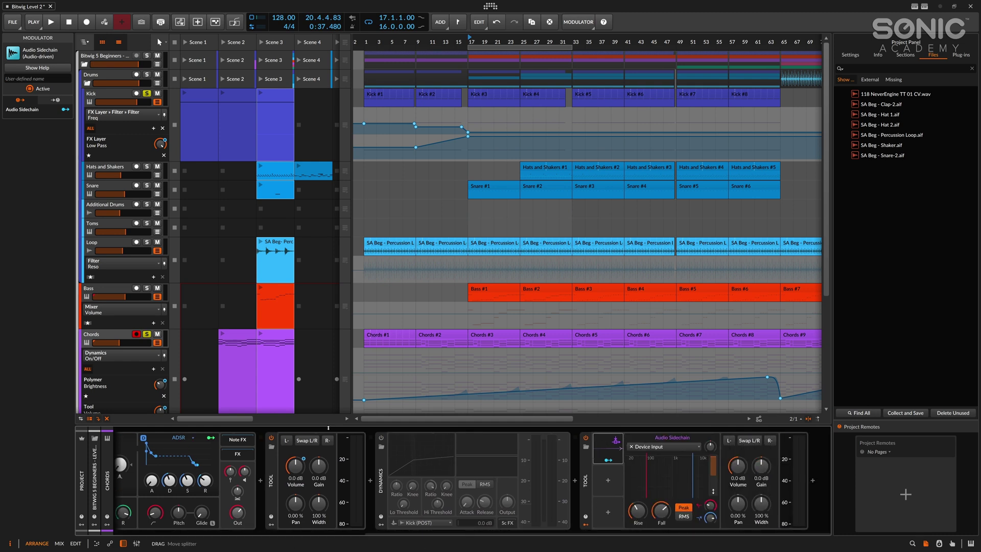
- Collapse the Note Repeats, Polymer, Tool and Dynamics devices in the Chords chain
scroll(155, 526, "left", 5)
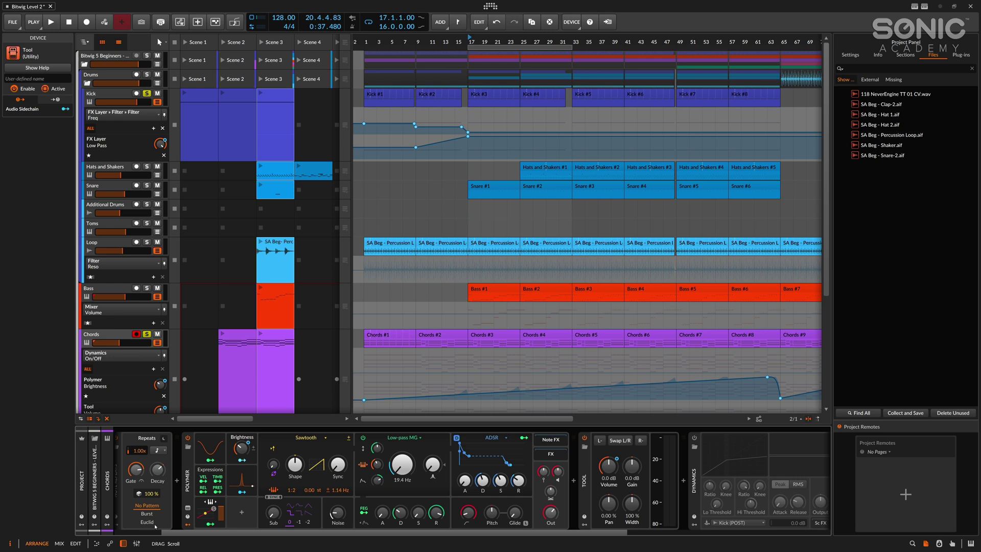
scroll(155, 526, "left", 2)
left_click(130, 492)
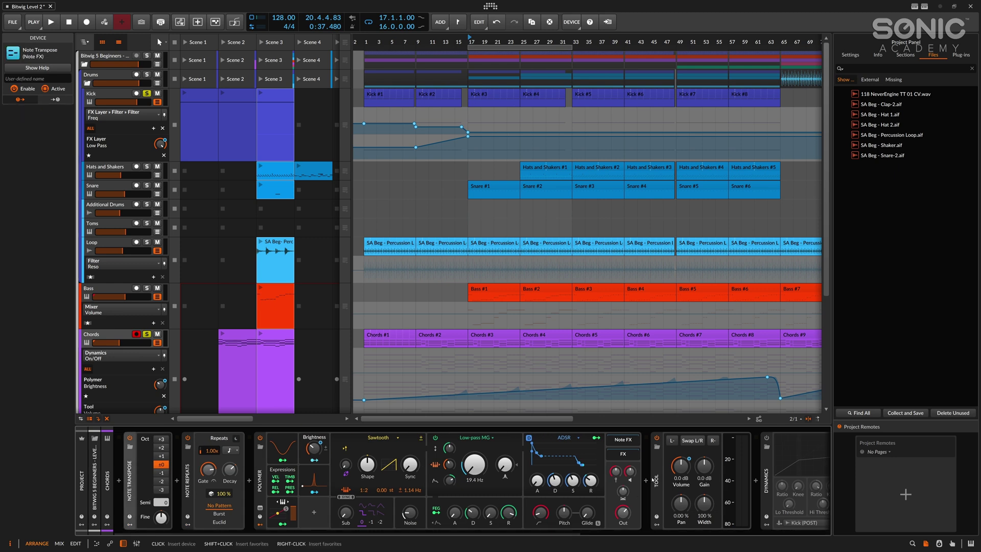
scroll(150, 474, "right", 1)
double_click(149, 474)
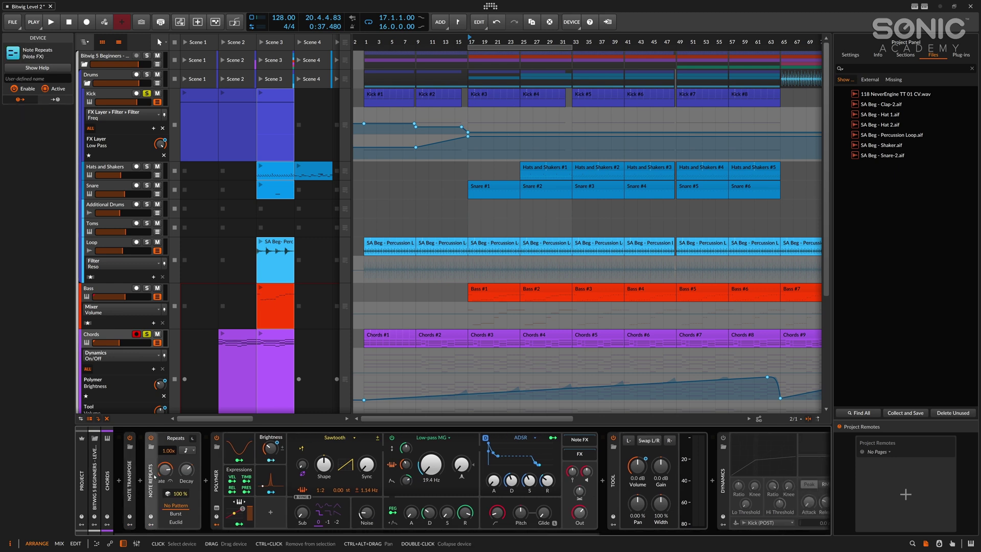
double_click(172, 483)
double_click(367, 480)
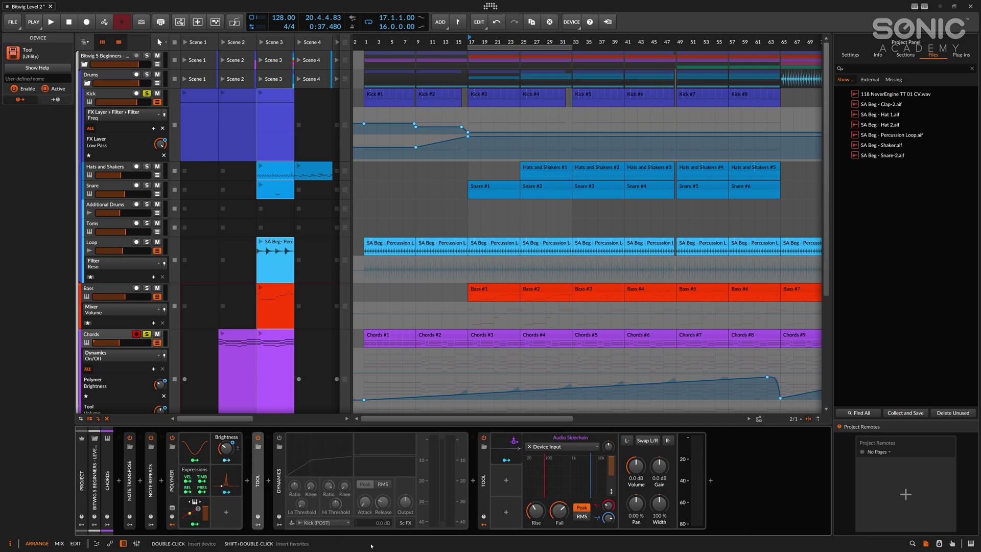
double_click(300, 480)
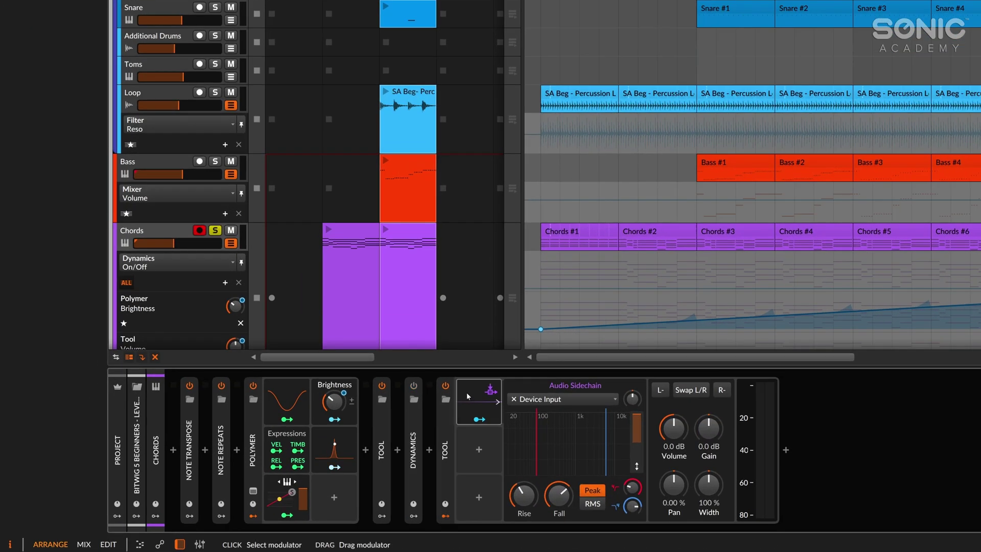
- Set the Audio Sidechain modulator's input to Drums > Kick > Kick (POST)
left_click(315, 443)
left_click(468, 393)
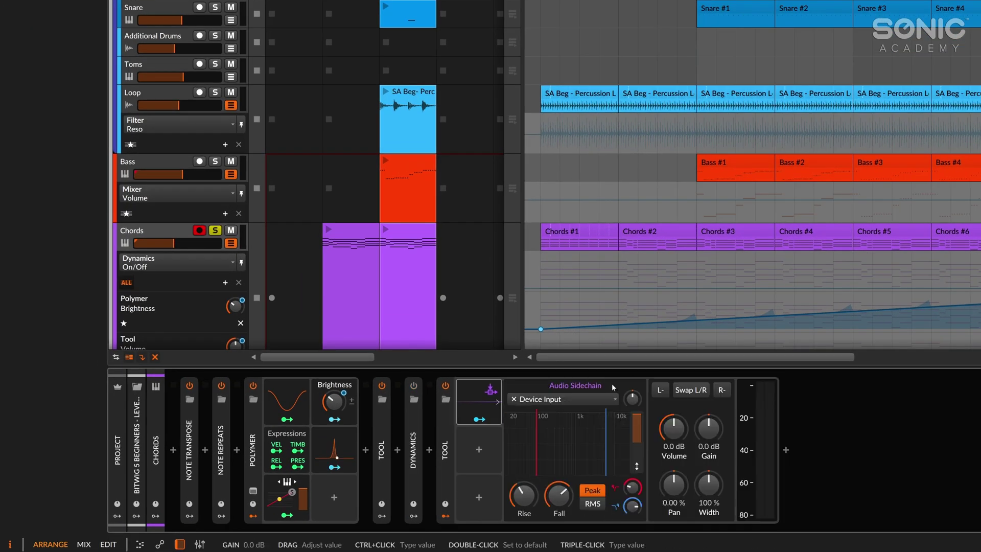
left_click(552, 401)
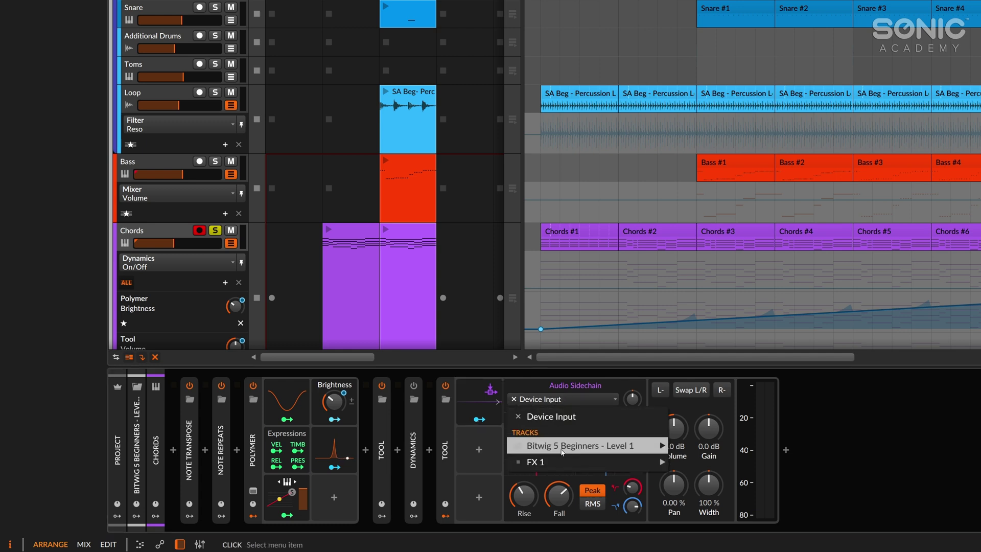
mouse_move(653, 446)
mouse_move(741, 453)
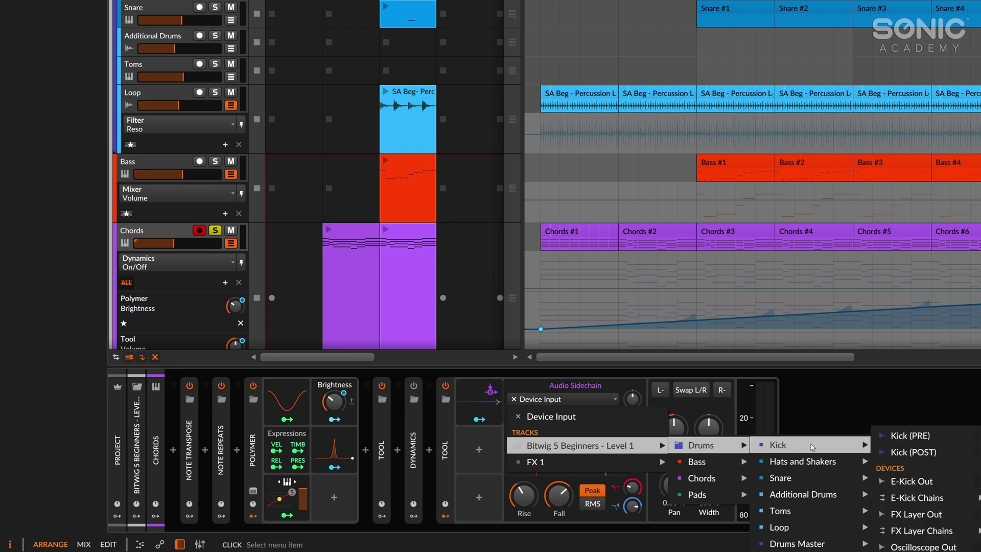
left_click(938, 451)
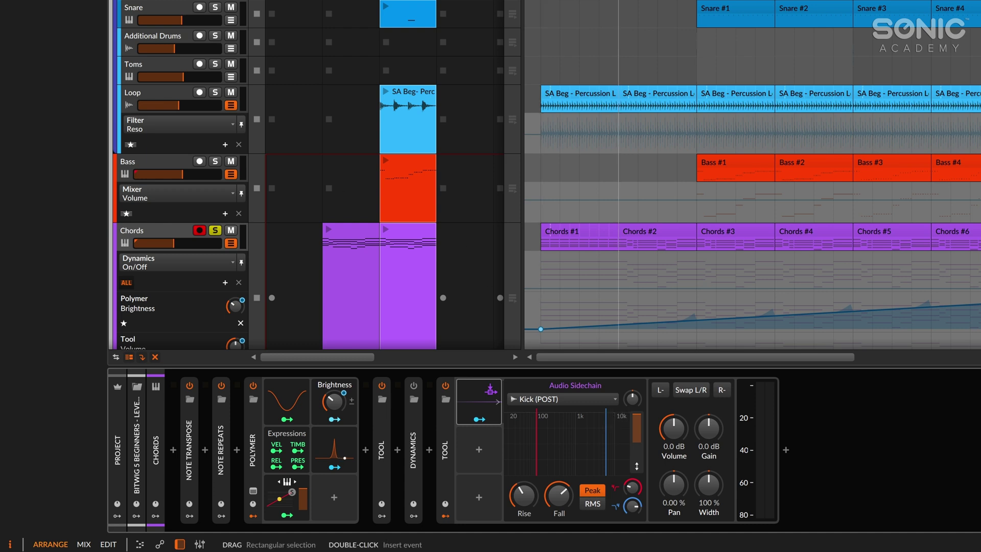
- While auditioning, raise the sidechain gain to about +11.4 dB and set fall to about 399 ms
key("space")
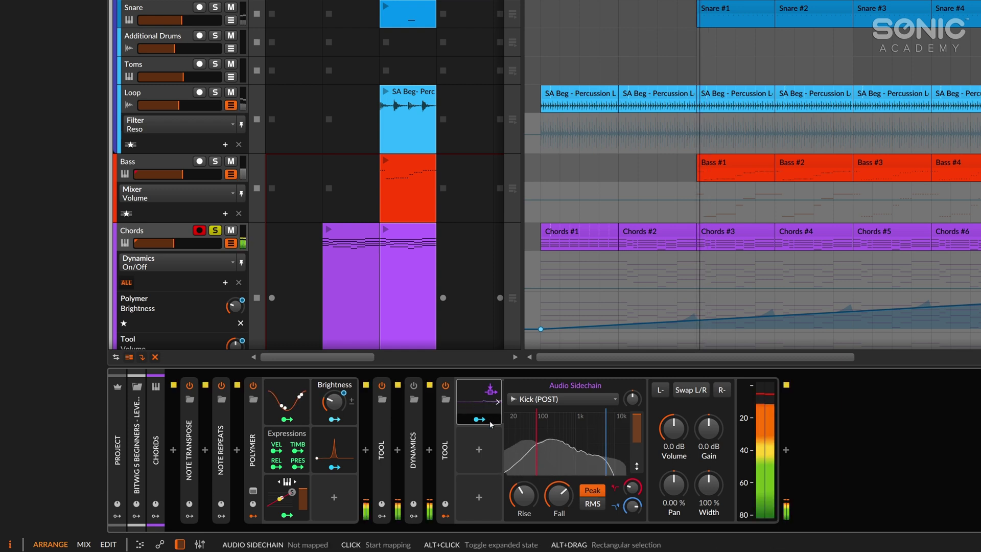
key("space")
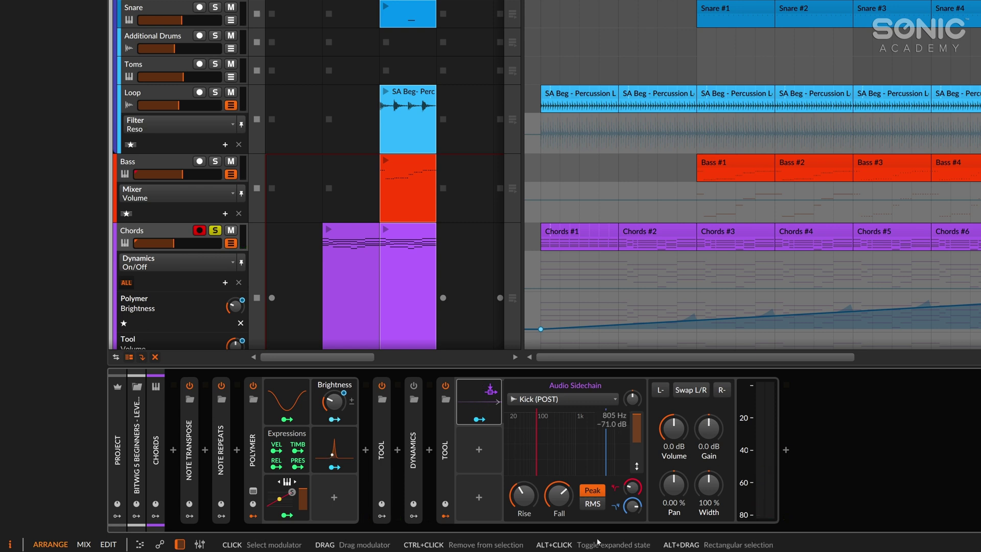
left_click(524, 494)
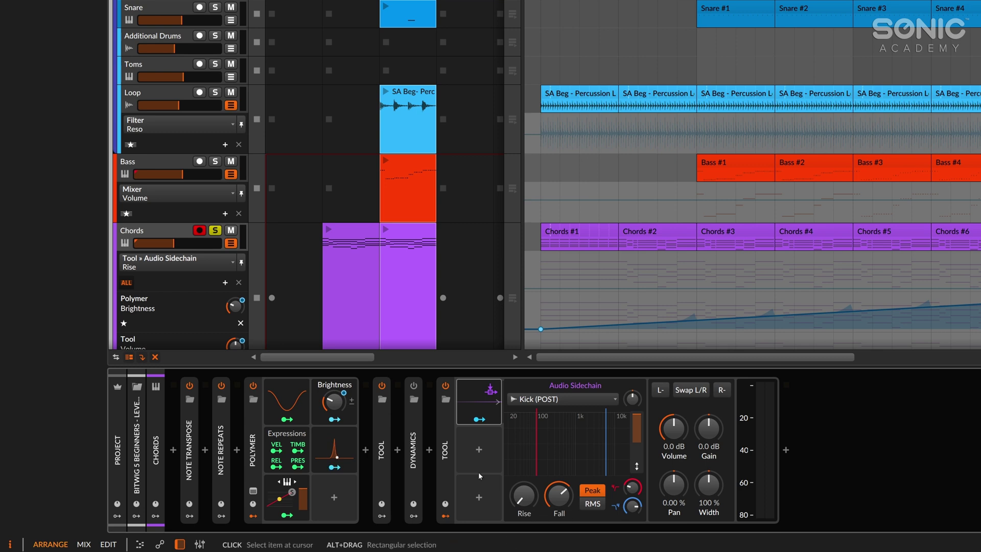
key("space")
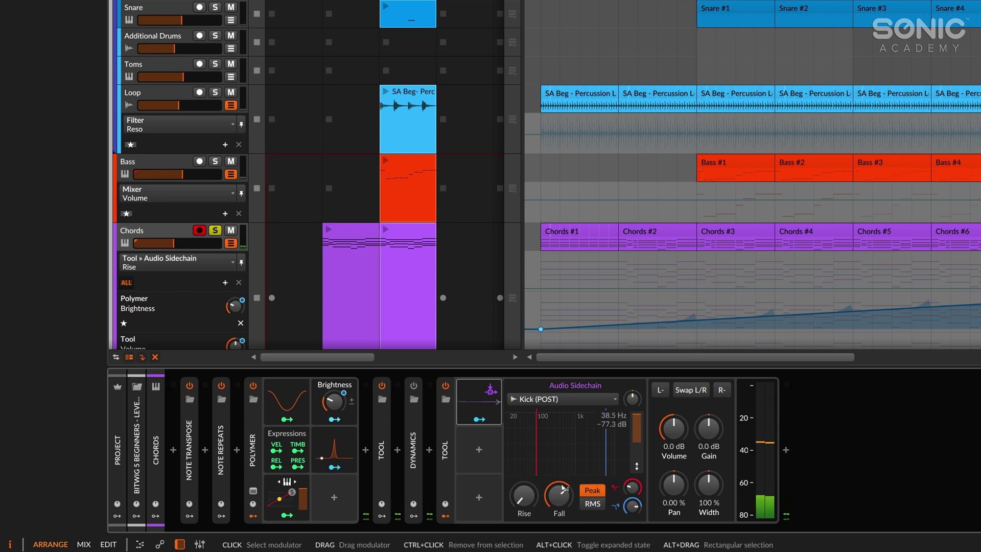
left_click_drag(634, 407, 633, 401)
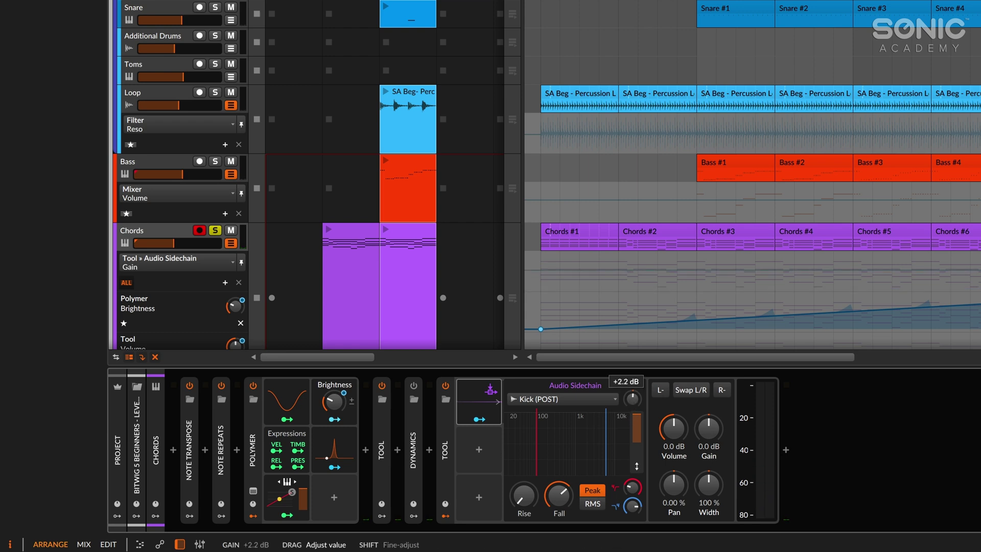
key("space")
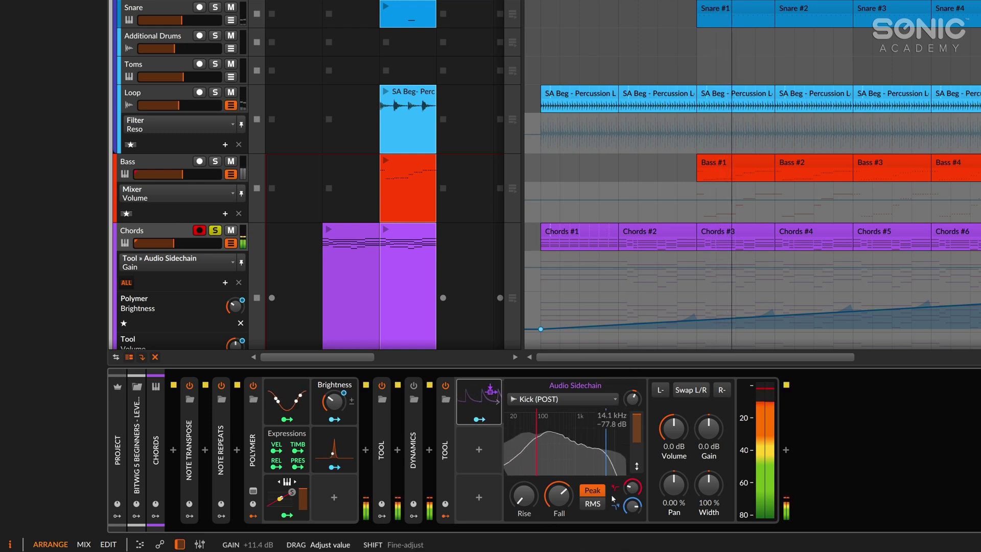
mouse_move(560, 497)
left_mouse_down()
mouse_move(560, 466)
mouse_move(561, 506)
left_mouse_up()
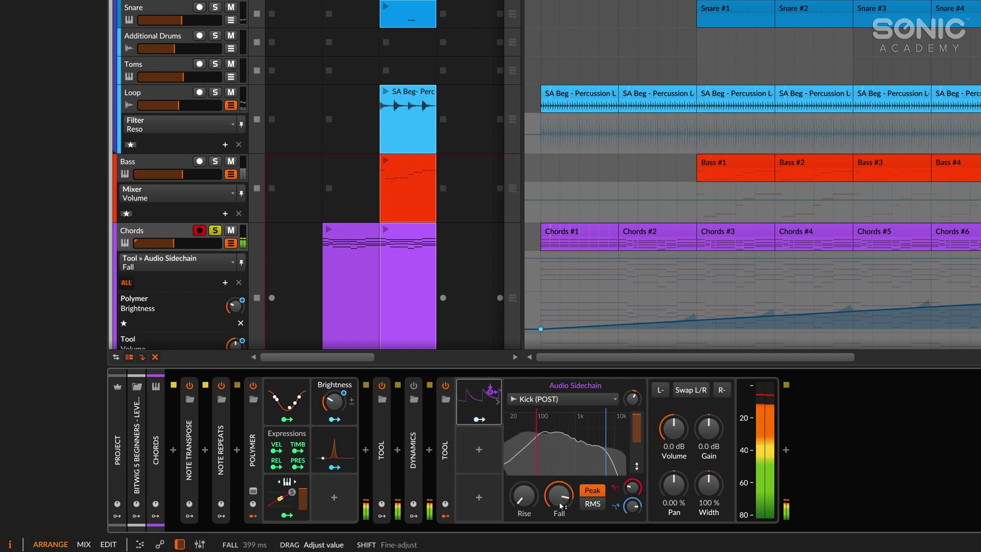
key("space")
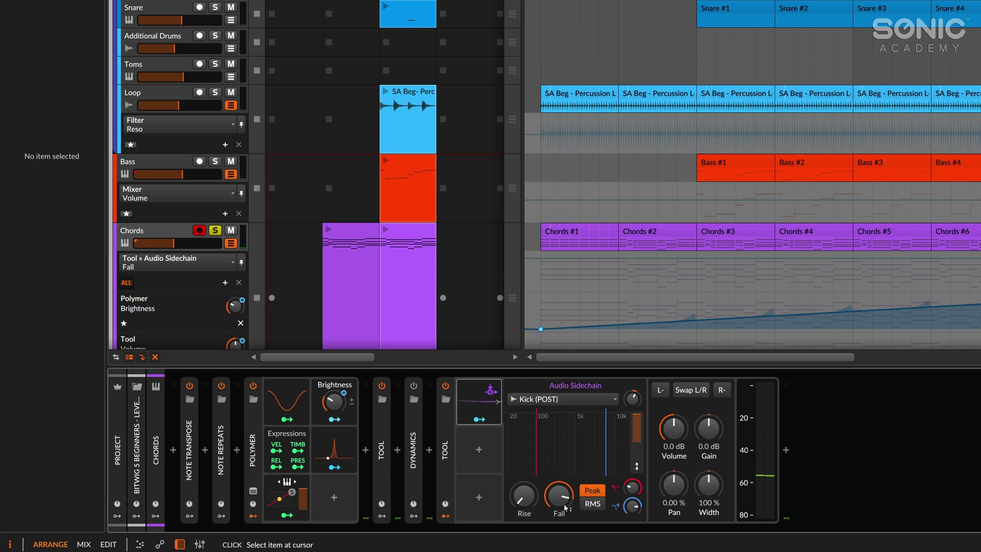
- During playback, sweep the sidechain low cut (20 Hz to 1.78 kHz), set high cut 19.9 kHz, and gain +9.9 dB
left_click_drag(633, 487, 535, 493)
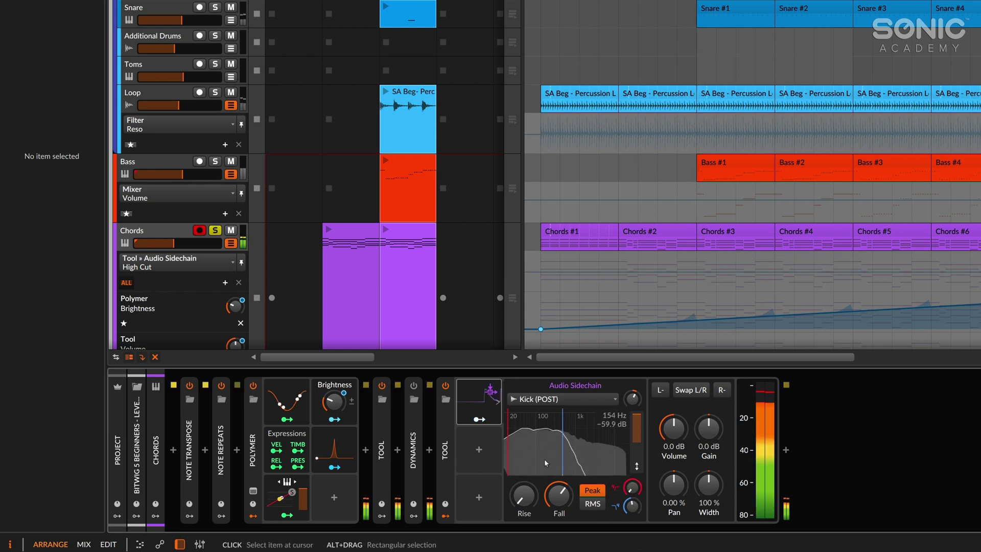
left_click_drag(632, 487, 633, 467)
mouse_move(634, 505)
left_mouse_down()
mouse_move(634, 491)
mouse_move(636, 504)
left_mouse_up()
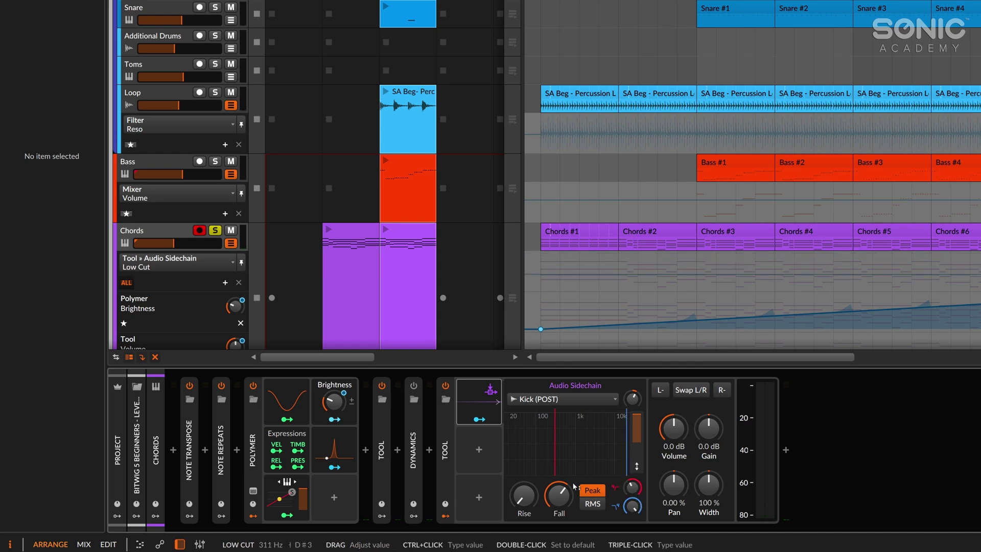
key("space")
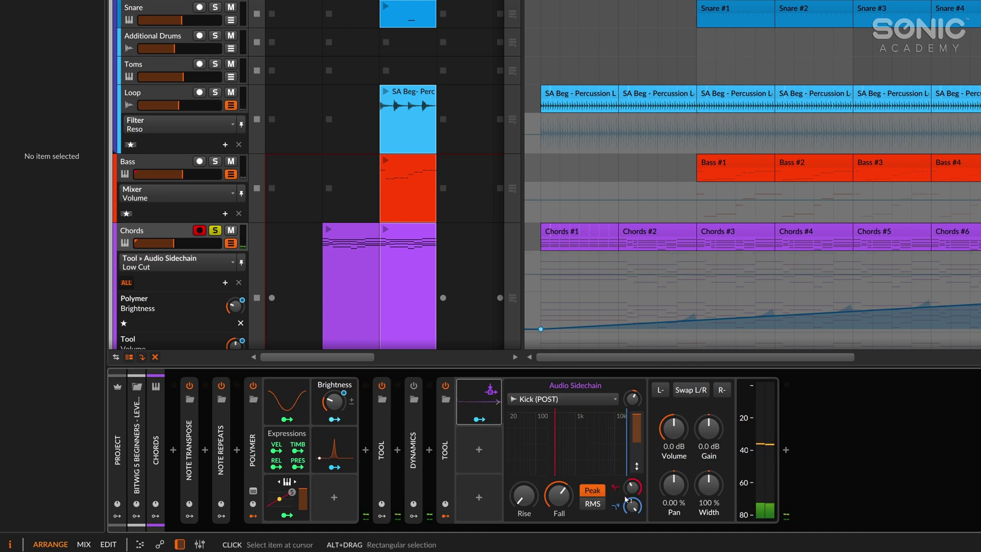
mouse_move(630, 492)
left_mouse_down()
mouse_move(630, 480)
mouse_move(630, 511)
left_mouse_up()
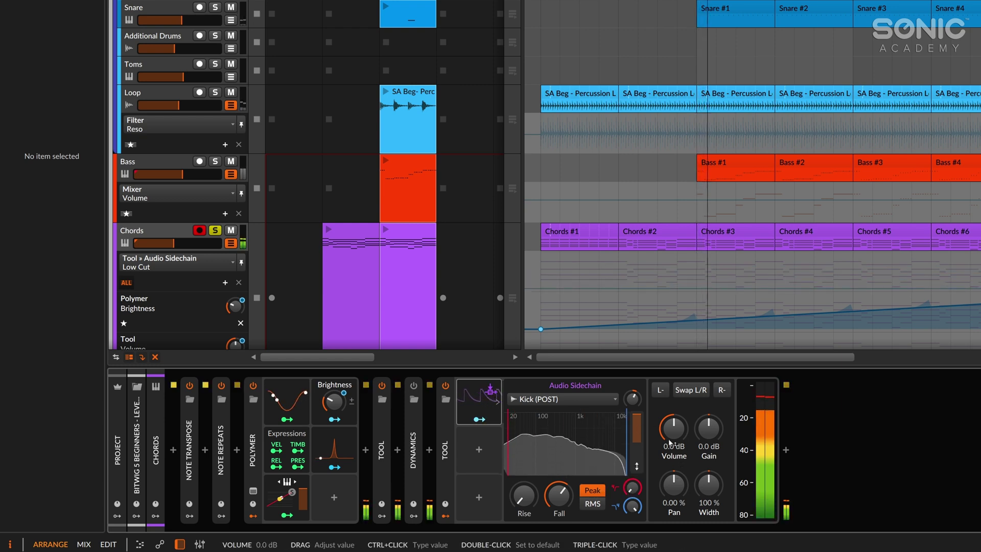
left_click_drag(632, 398, 632, 386)
key("space")
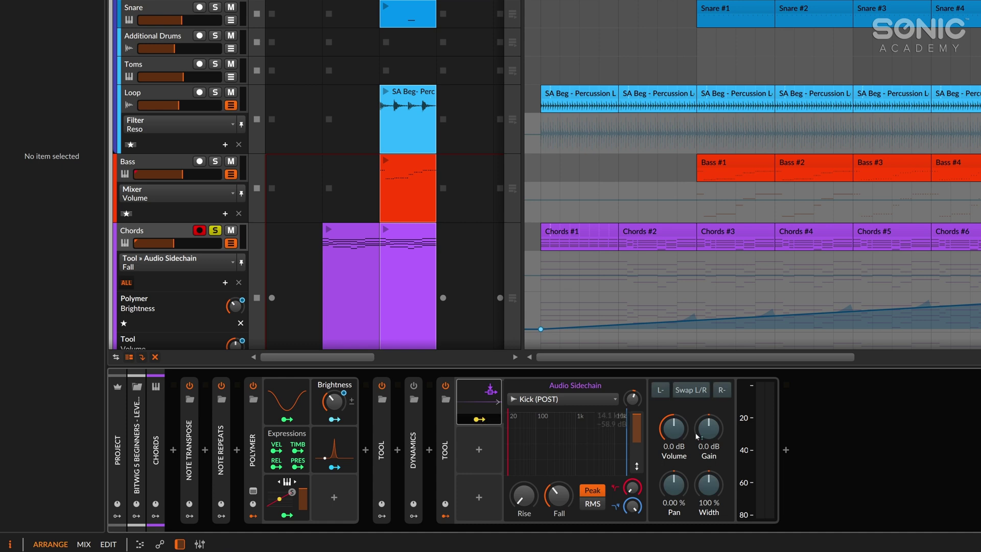
left_click_drag(673, 429, 673, 420)
key("space")
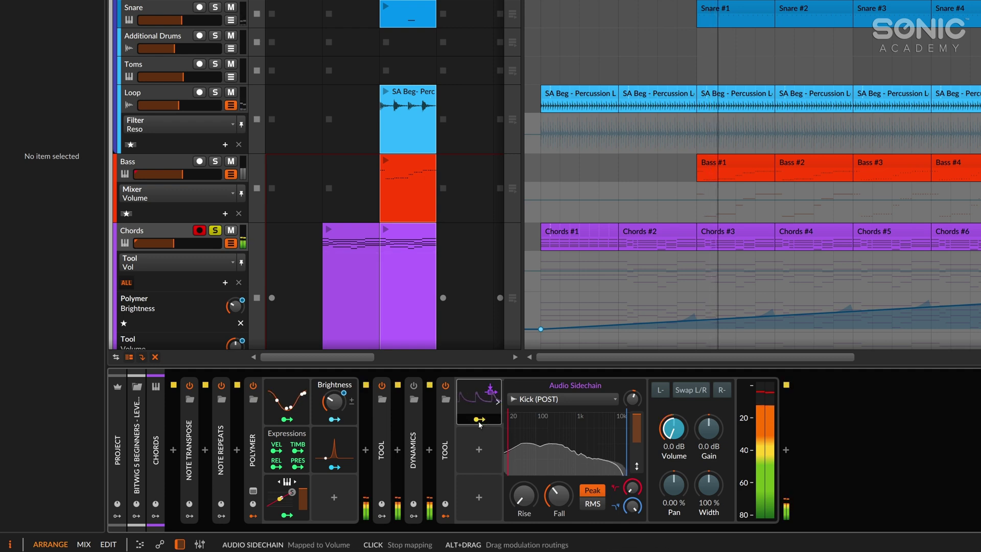
key("space")
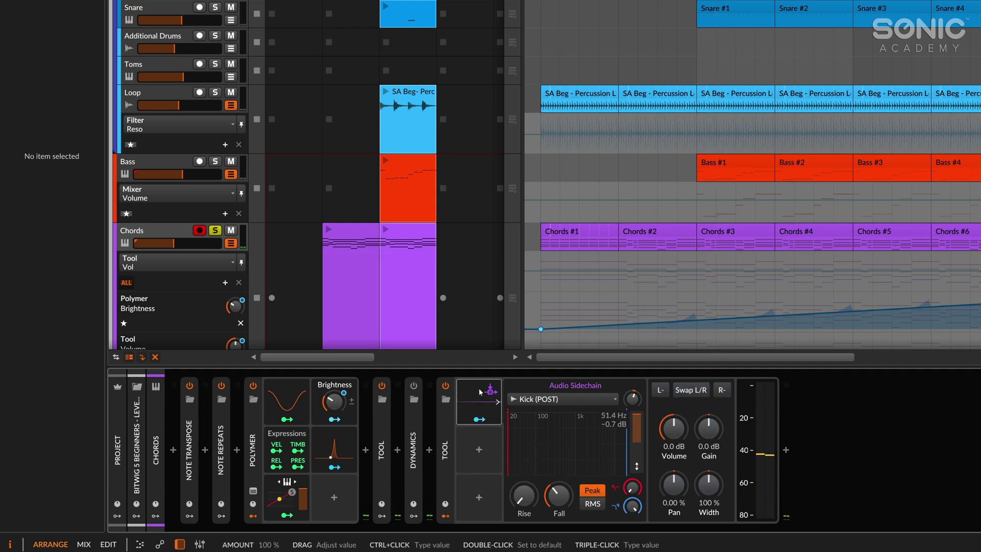
left_click(735, 237)
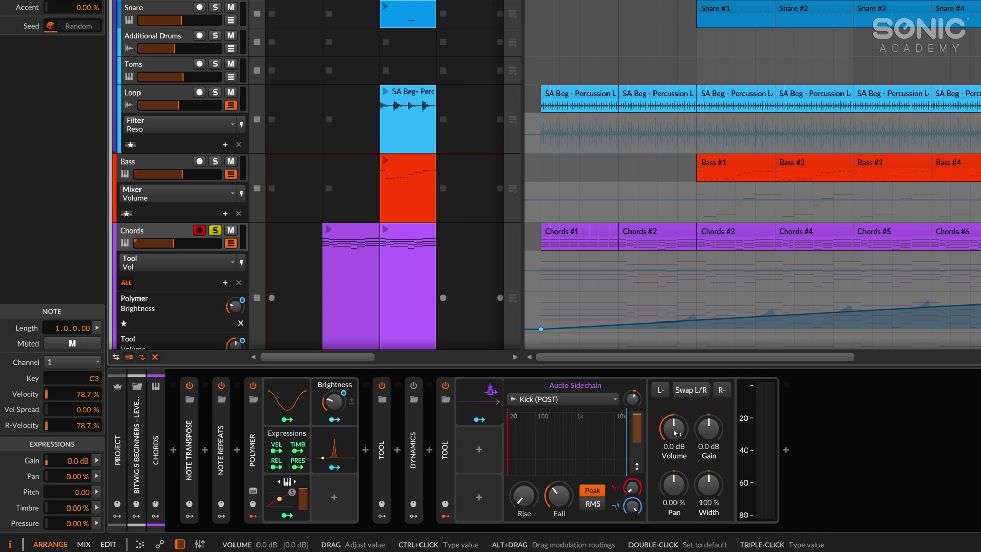
key("space")
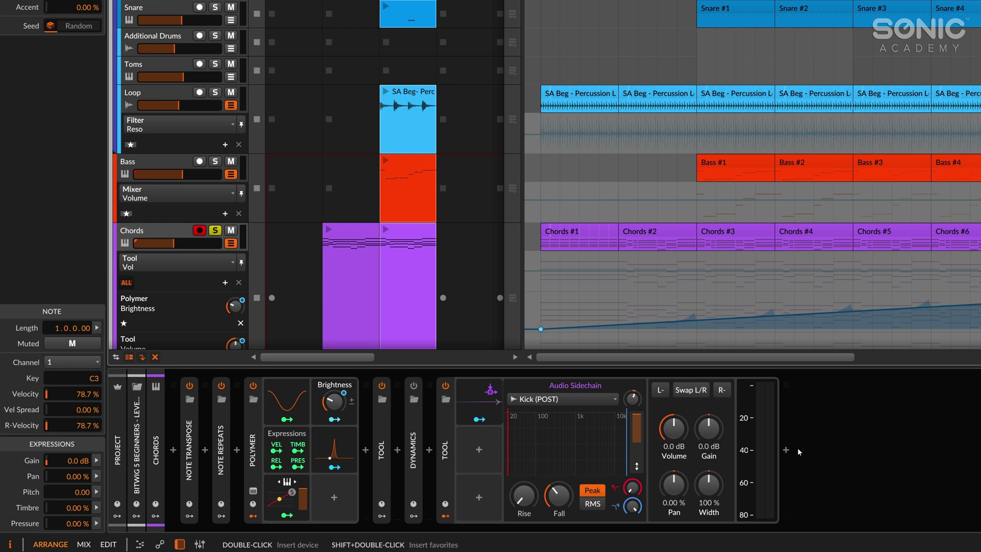
left_click(943, 460)
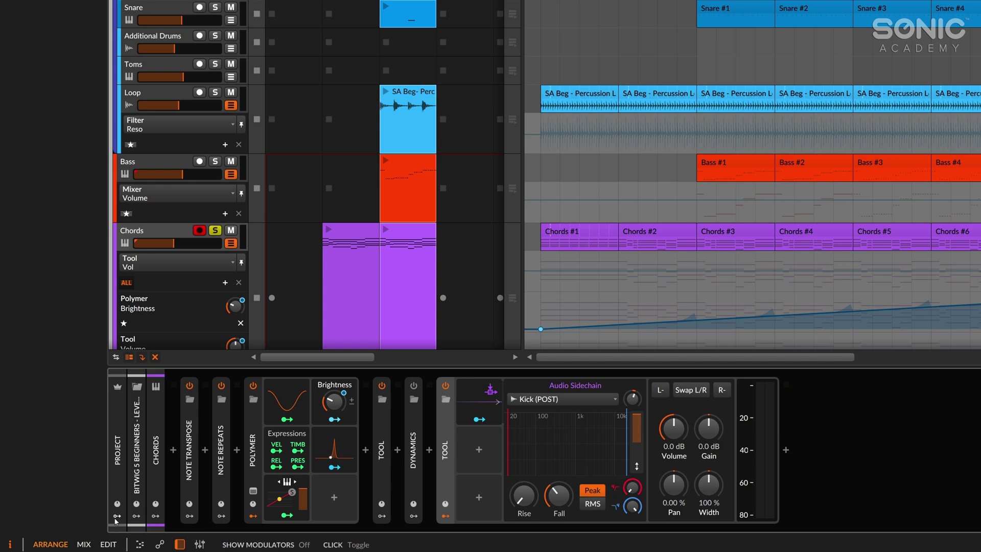
- Reveal the Project modulator slots and delete the original sidechain modulator from the Chords Tool
left_click(479, 404)
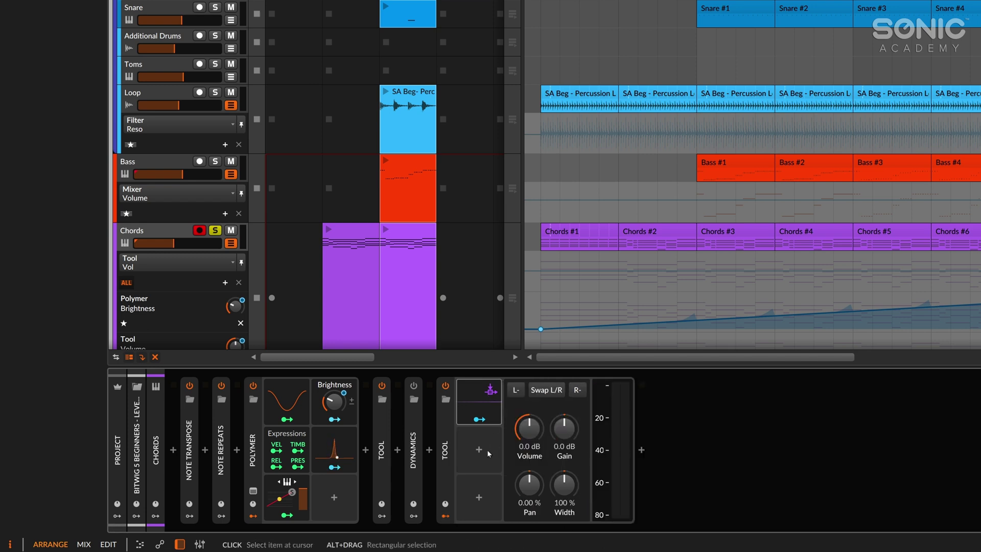
left_click(117, 516)
left_click(143, 396)
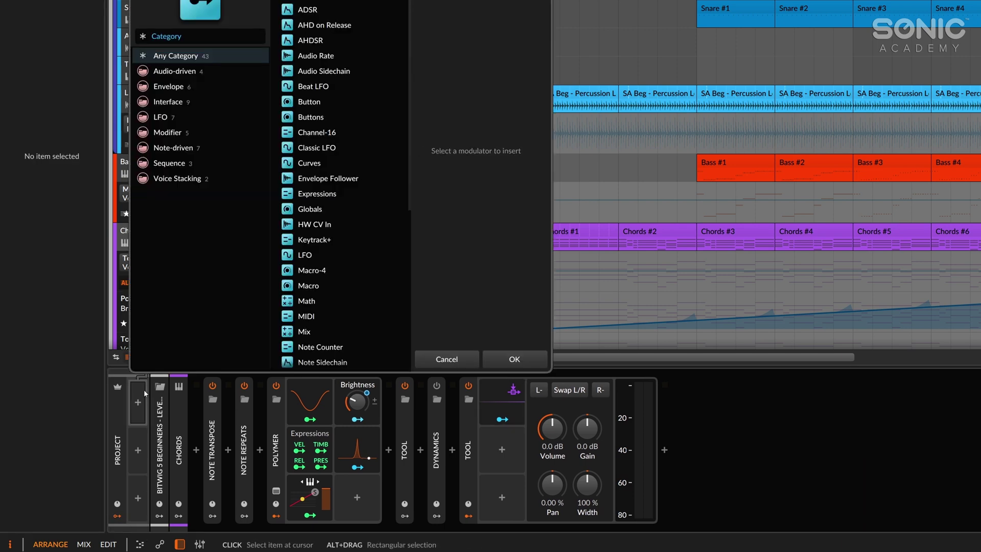
left_click(504, 364)
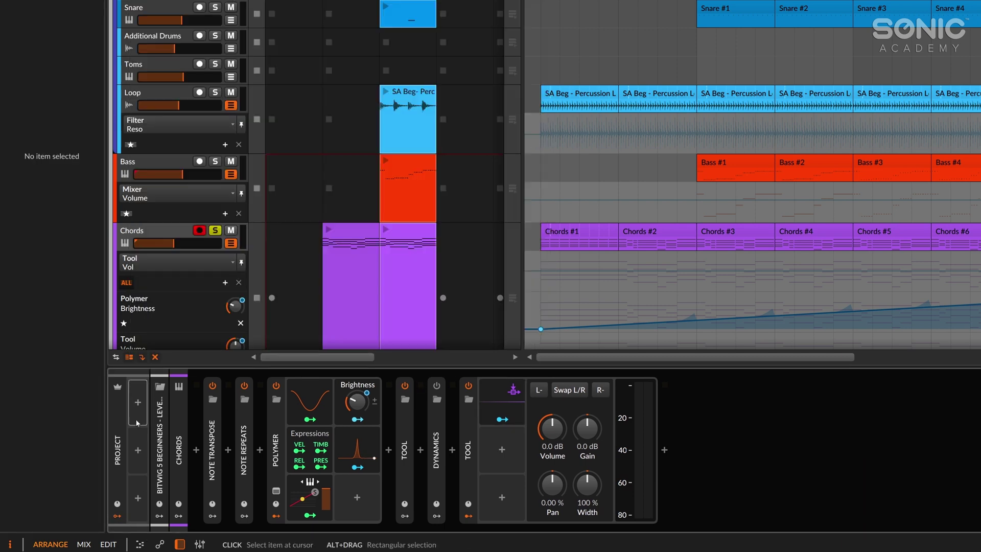
left_click(531, 401)
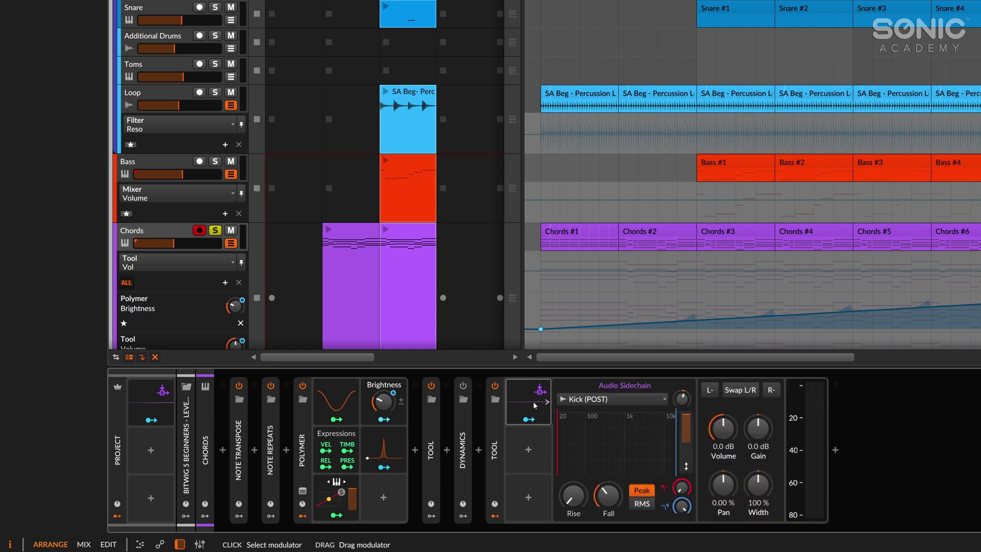
key("Delete")
- Map the project Audio Sidechain to the Chords Tool's Volume and audition the ducking
left_click(889, 444)
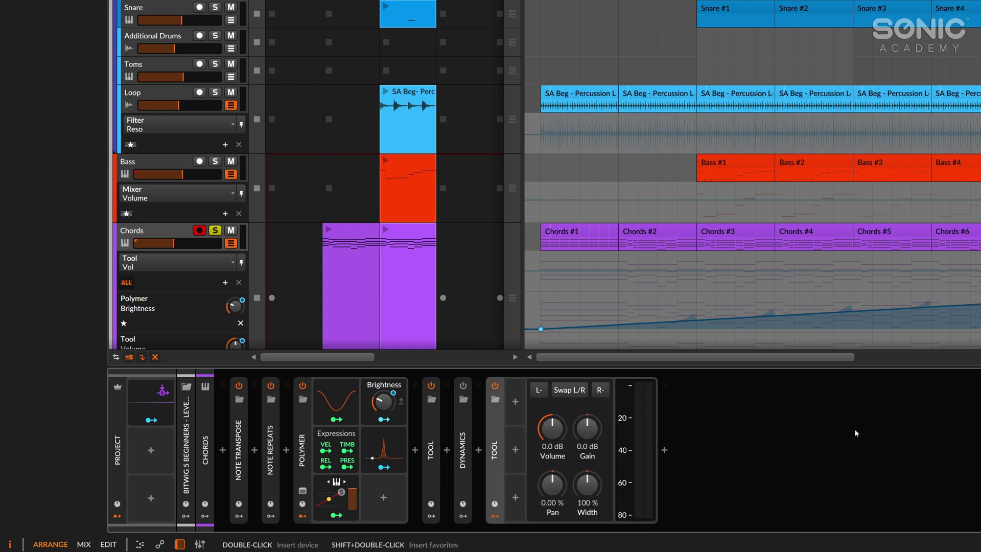
key("space")
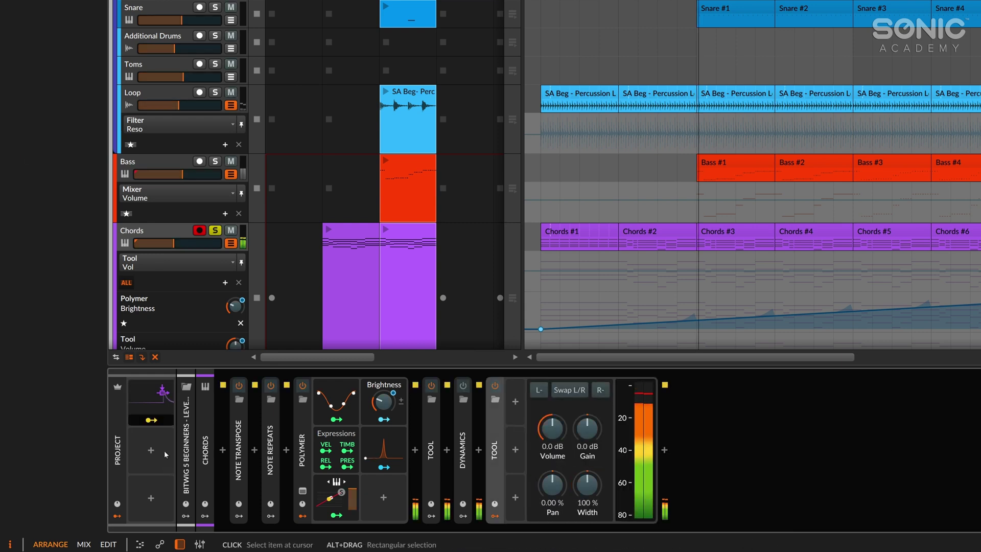
key("space")
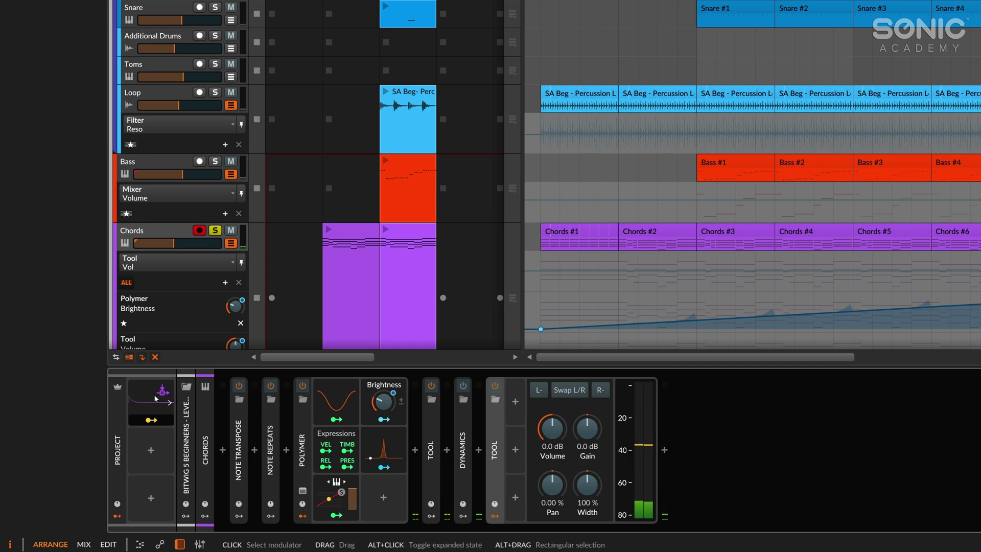
left_click(155, 398)
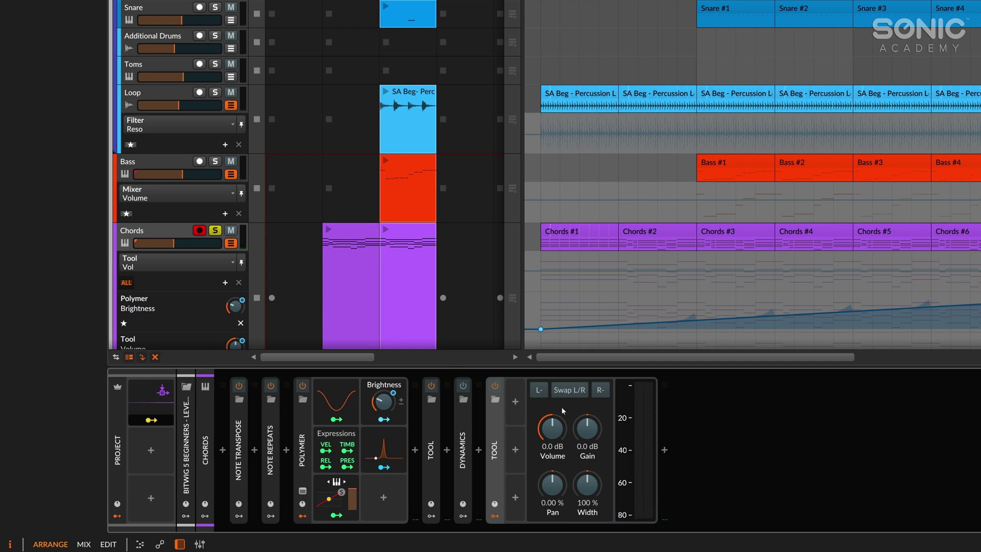
left_click_drag(552, 428, 552, 460)
key("space")
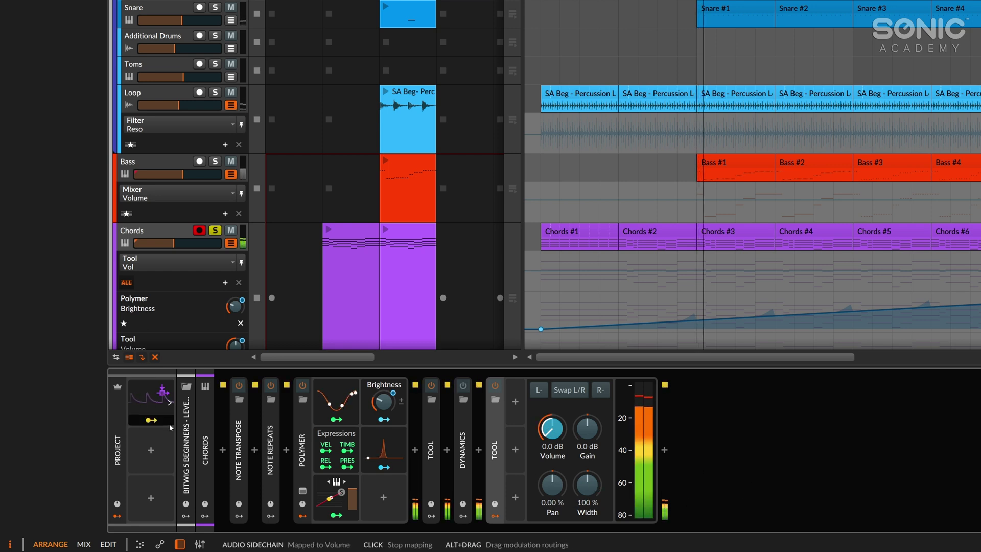
key("space")
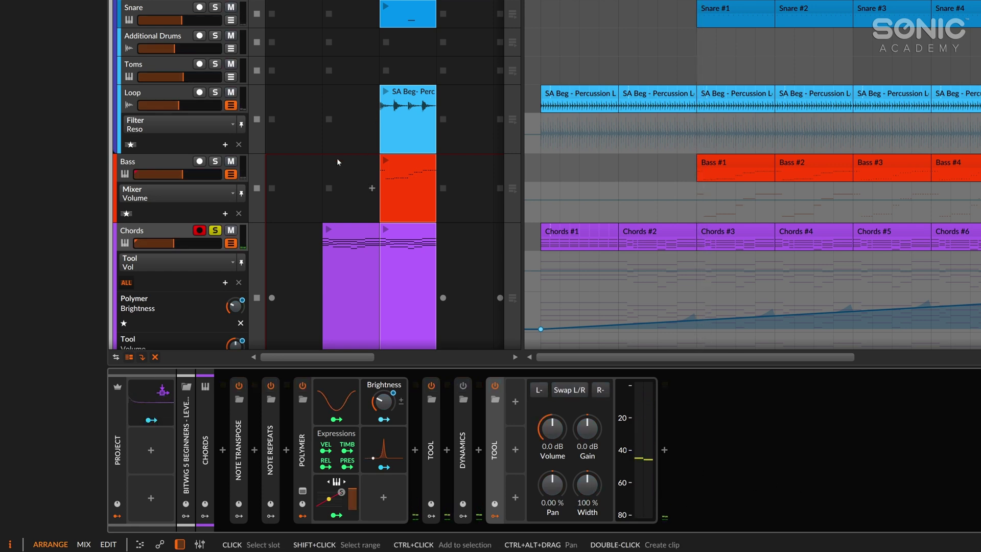
- Insert a Tool after Crispy Bacon on Bass and map the project sidechain to its Volume
left_click(339, 160)
left_click(583, 452)
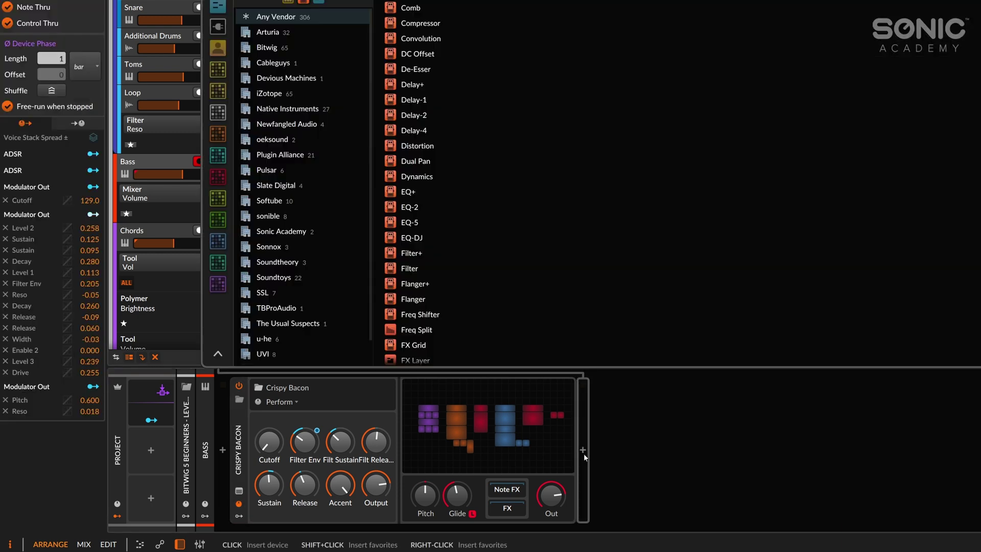
key("Return")
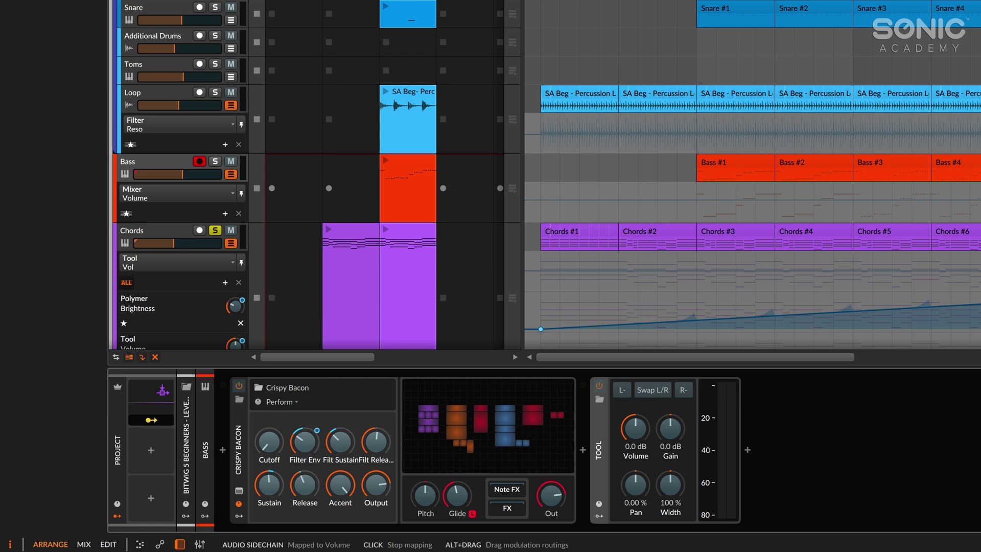
left_click_drag(627, 456, 627, 465)
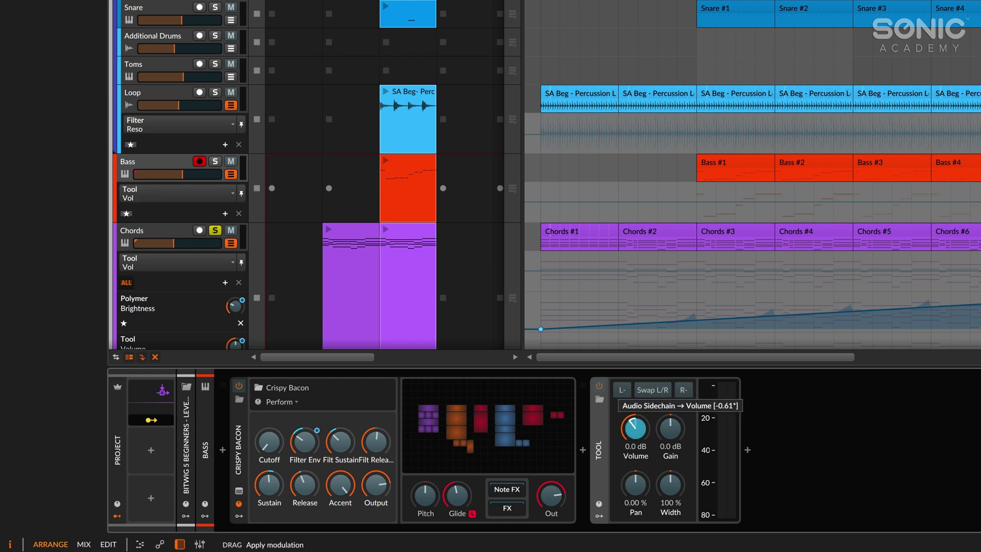
key("space")
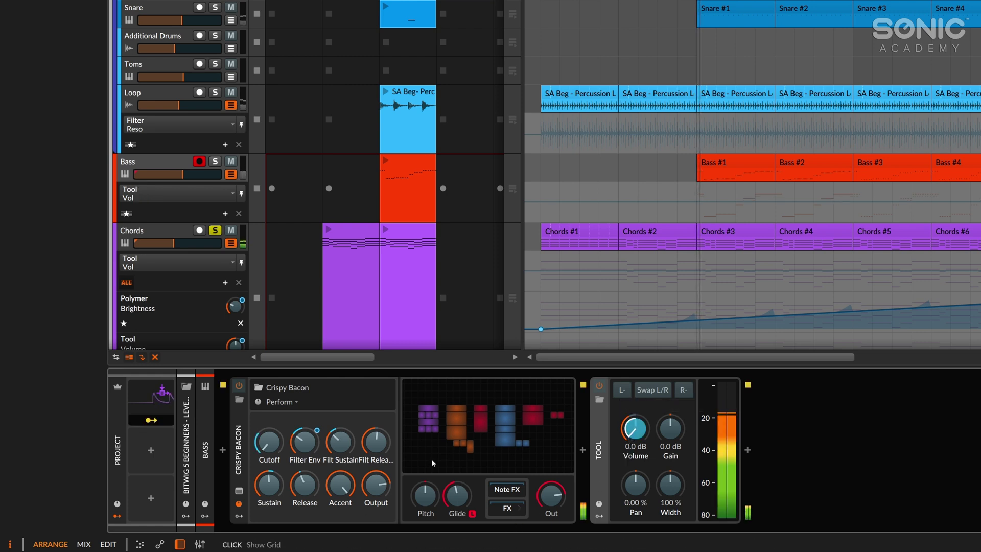
key("space")
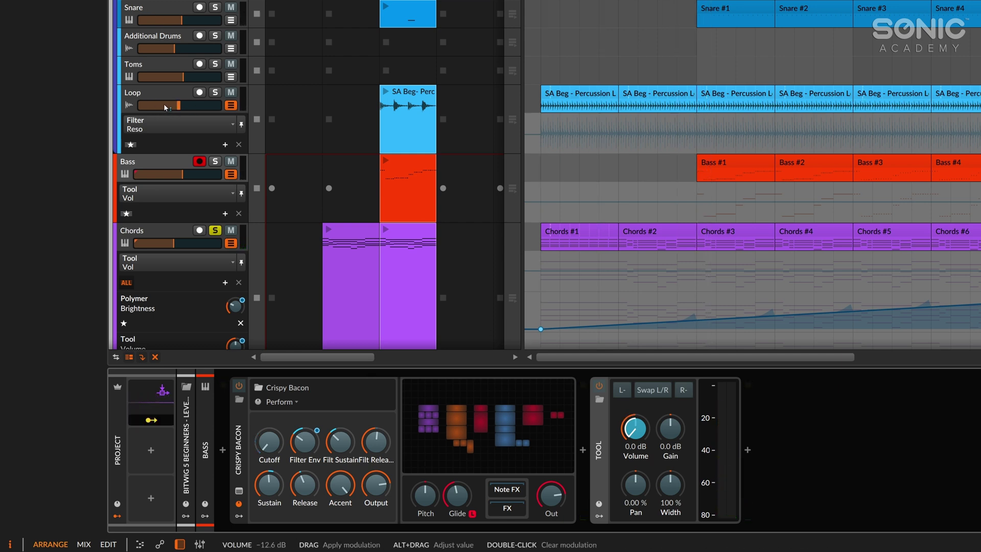
- Map the project sidechain onto the Loop mixer volume, solo Loop, and deepen the ducking
left_click_drag(165, 107, 173, 106)
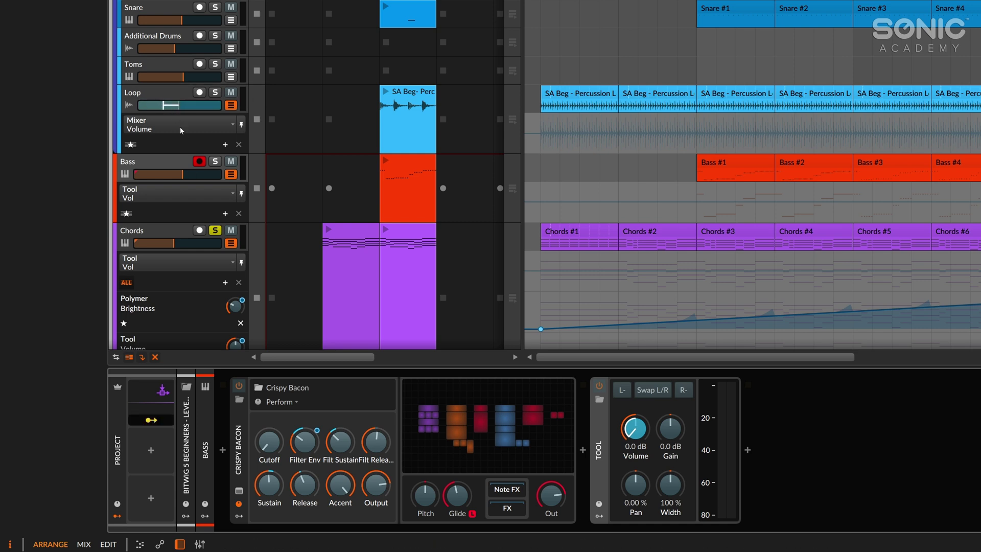
key("space")
left_click(216, 92)
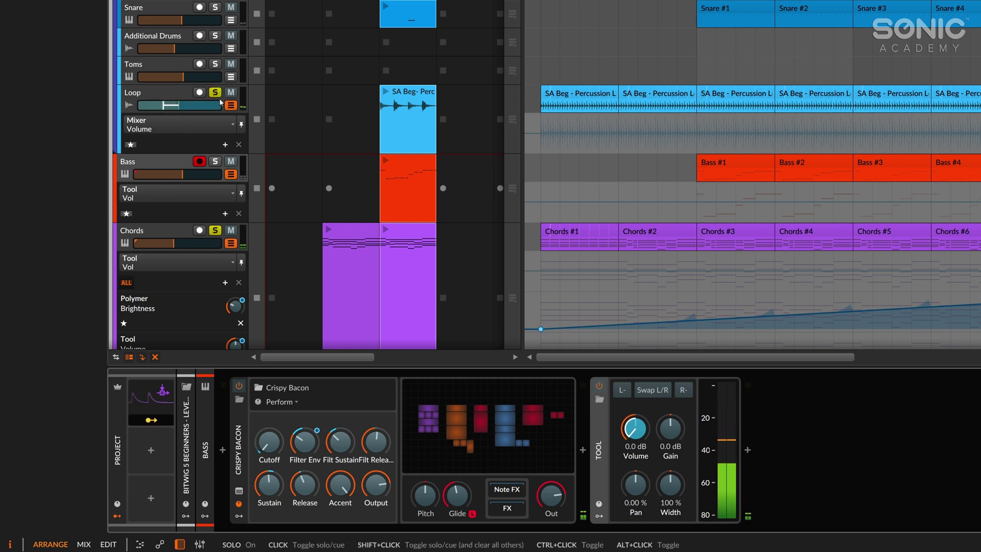
left_click_drag(151, 107, 145, 107)
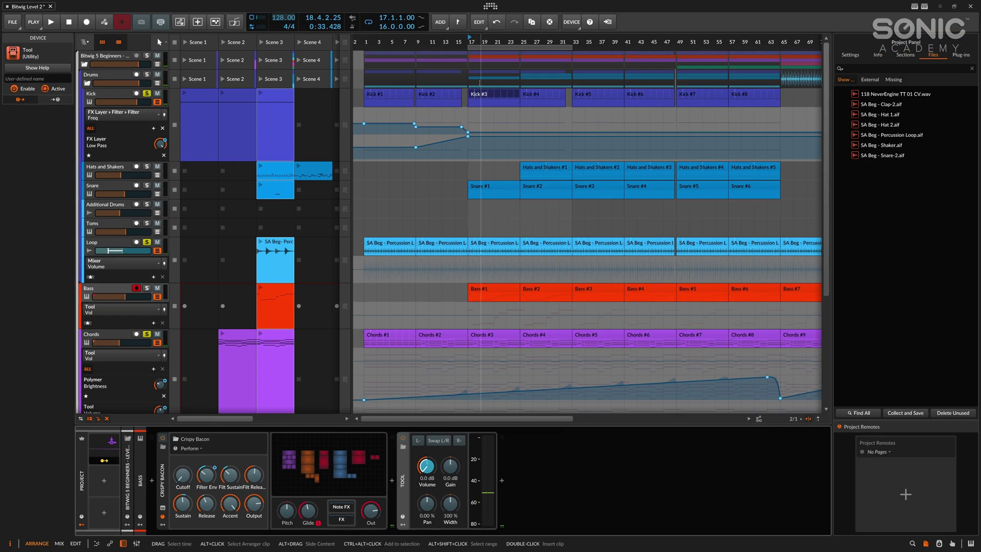
- Set playback to start from bar 25 and play the arrangement
scroll(439, 307, "down", 5)
scroll(583, 196, "up", 5)
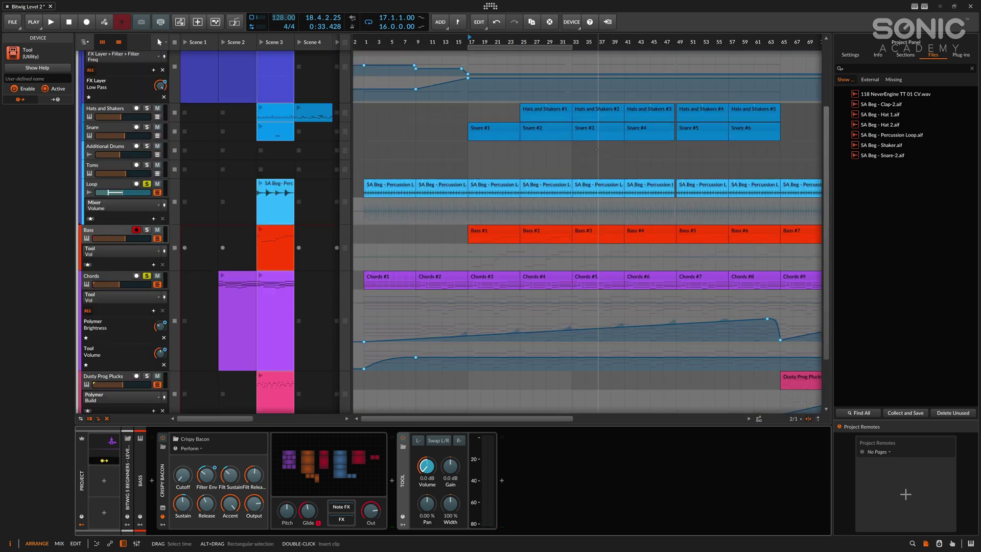
key("space")
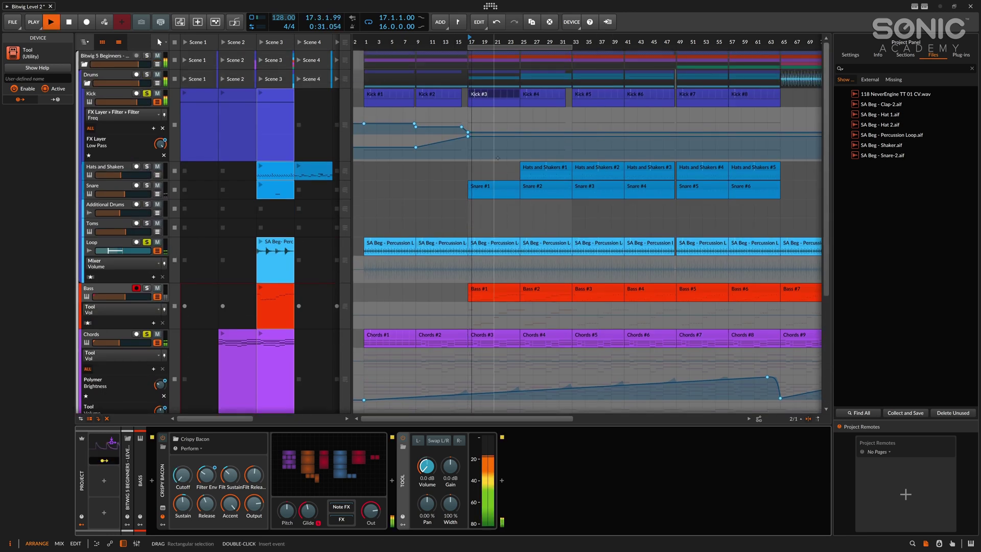
key("space")
left_click(518, 37)
key("space")
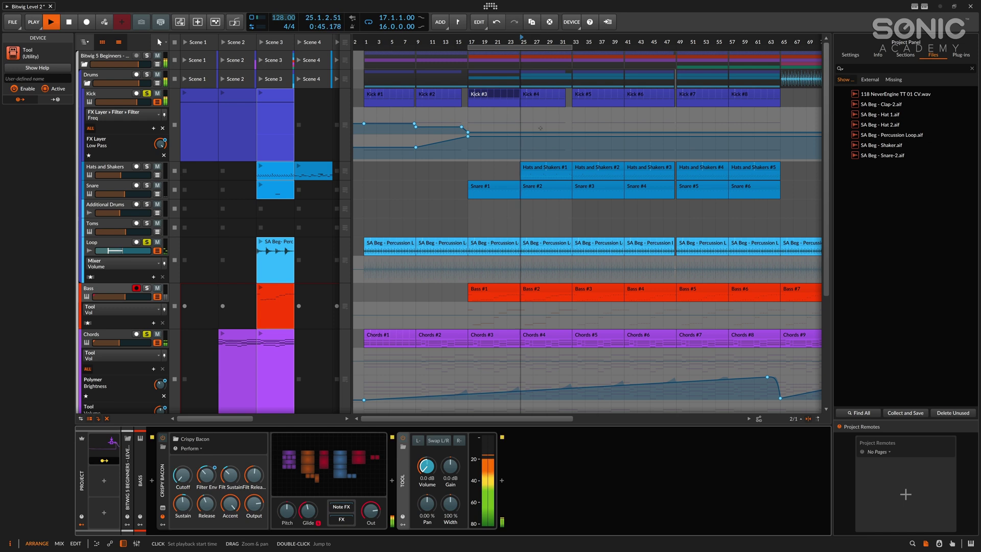
- Solo the Hats and Shakers track and play to hear its sidechain ducking
left_click(147, 168)
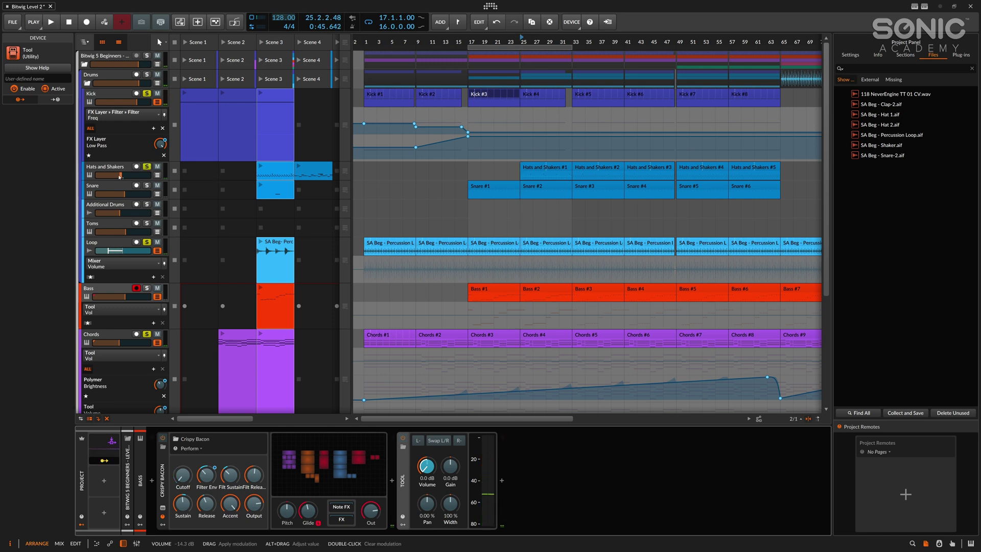
key("space")
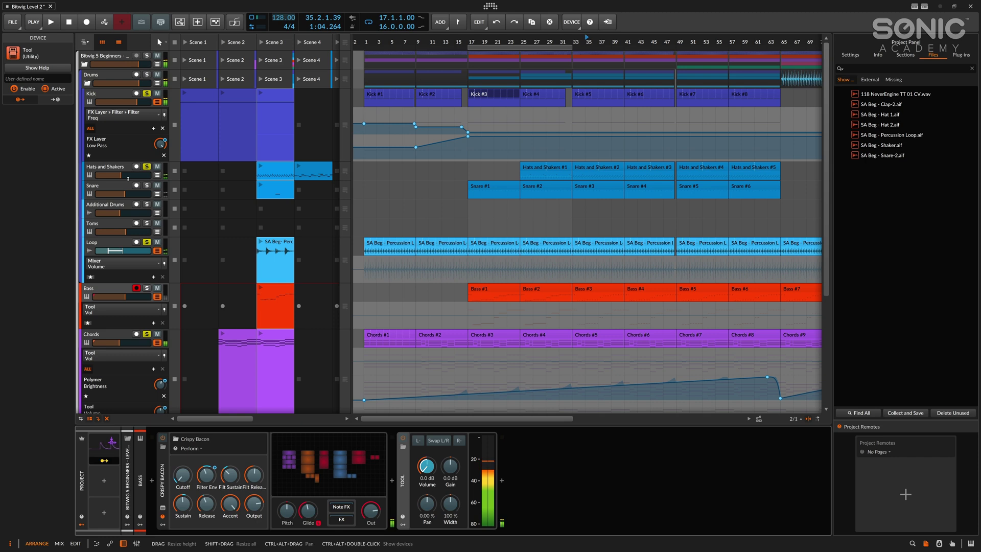
key("space")
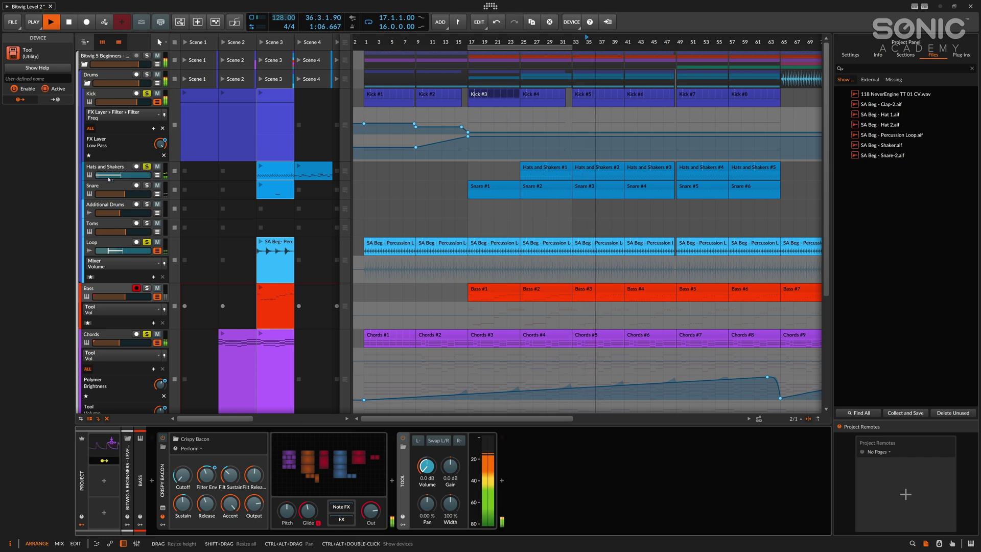
key("space")
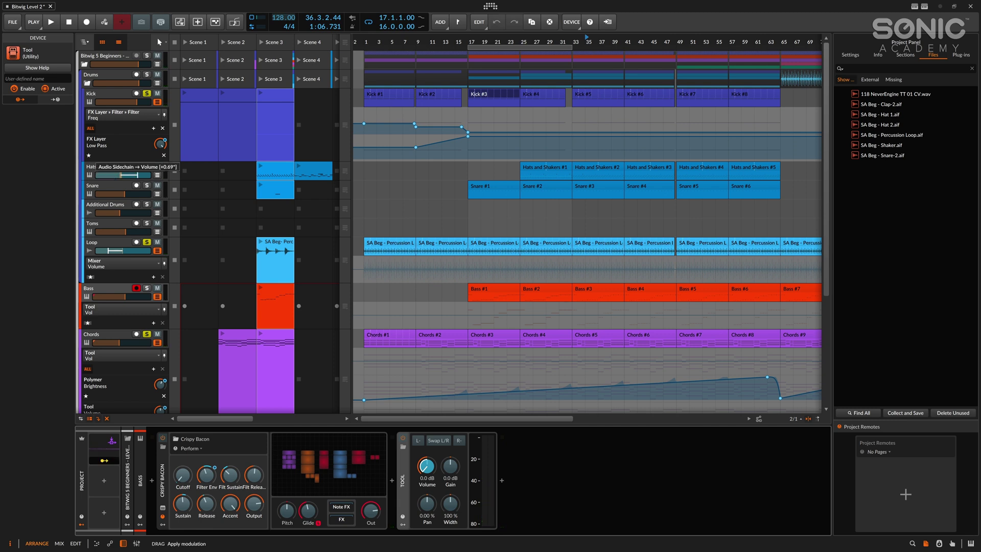
key("space")
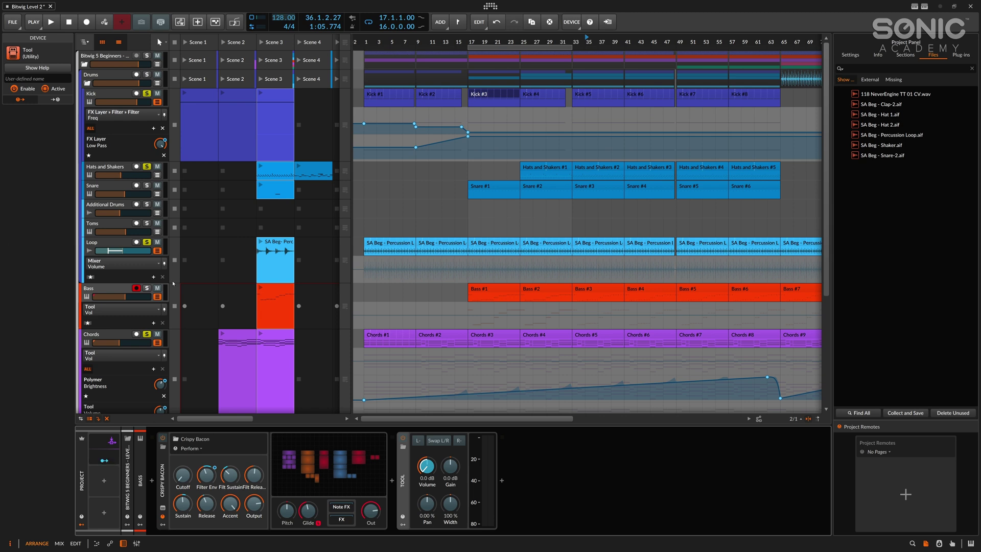
- Expand the project Audio Sidechain modulator and show the Chords track's device chain
left_click(109, 446)
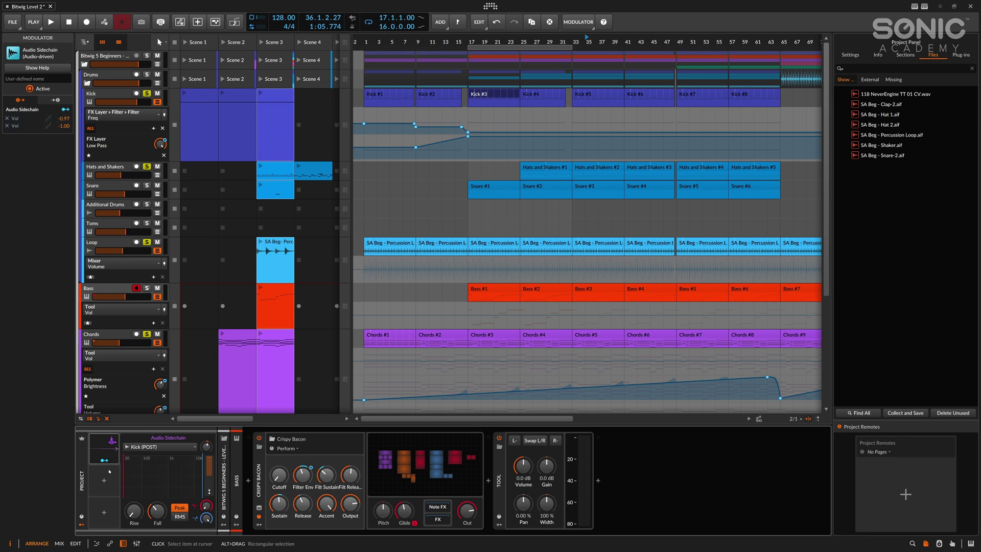
left_click(295, 389)
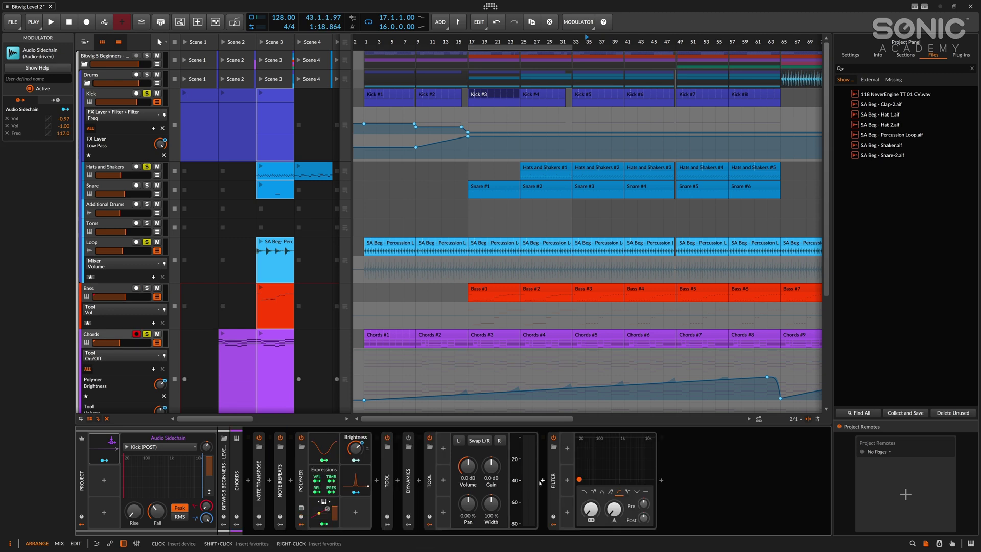
- Replace the project Audio Sidechain with a Curves modulator, found by searching 'curv'
key("Delete")
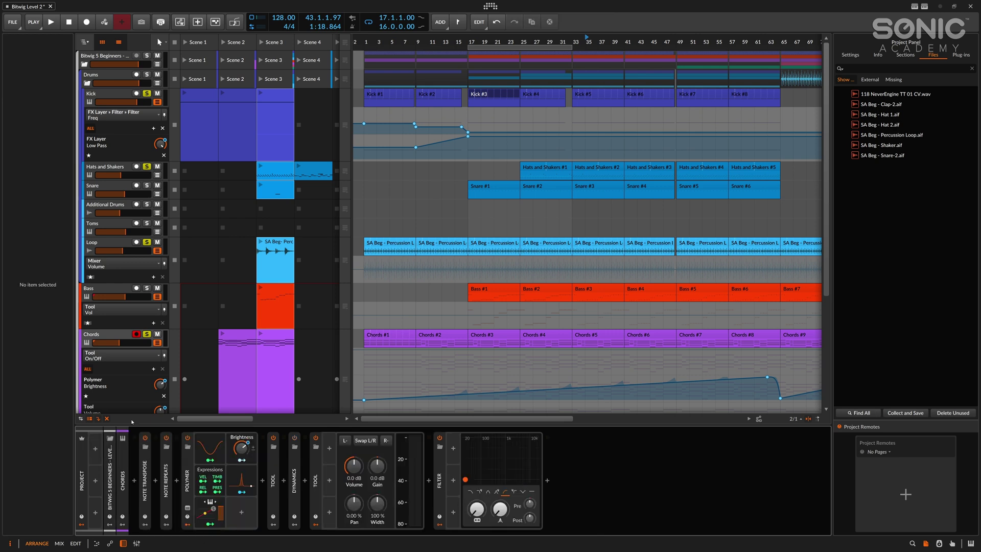
left_click(95, 449)
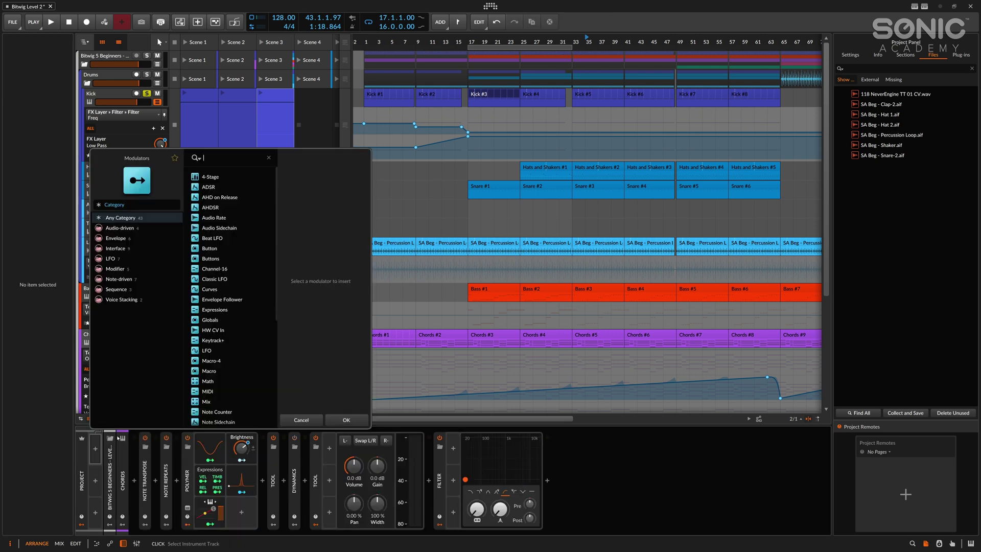
type("curv")
key("Return")
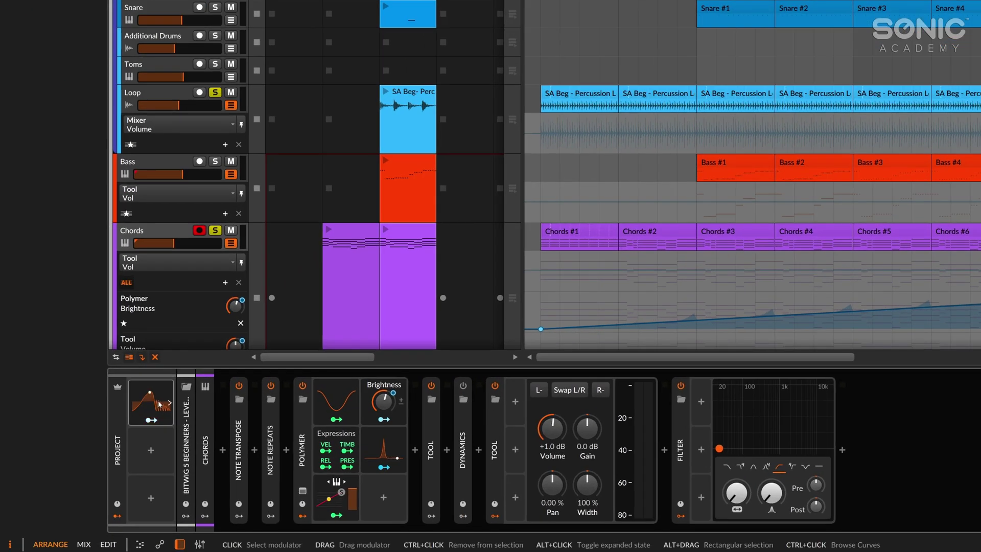
- Set the project Curves rate timebase to quarter notes and its mode to Sync
left_click(159, 403)
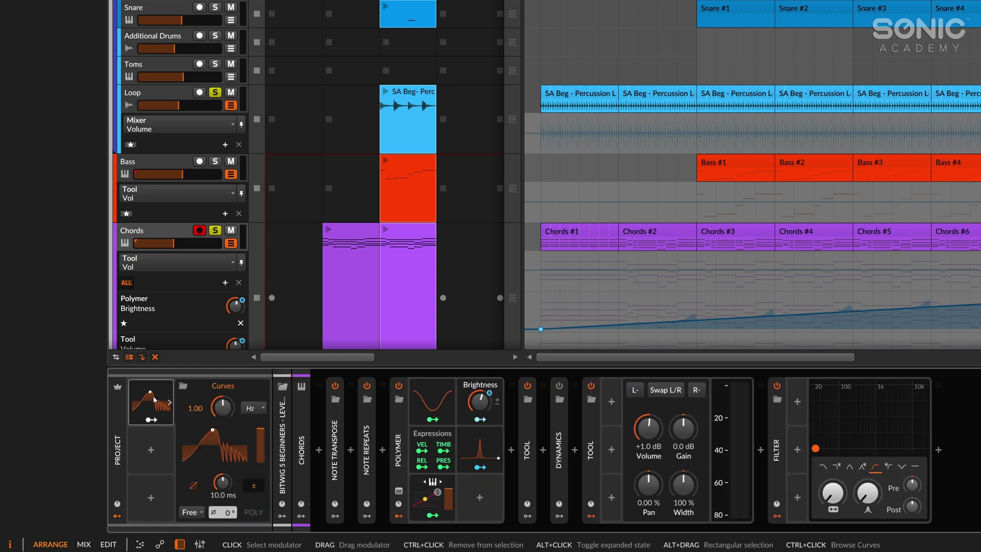
left_click(254, 408)
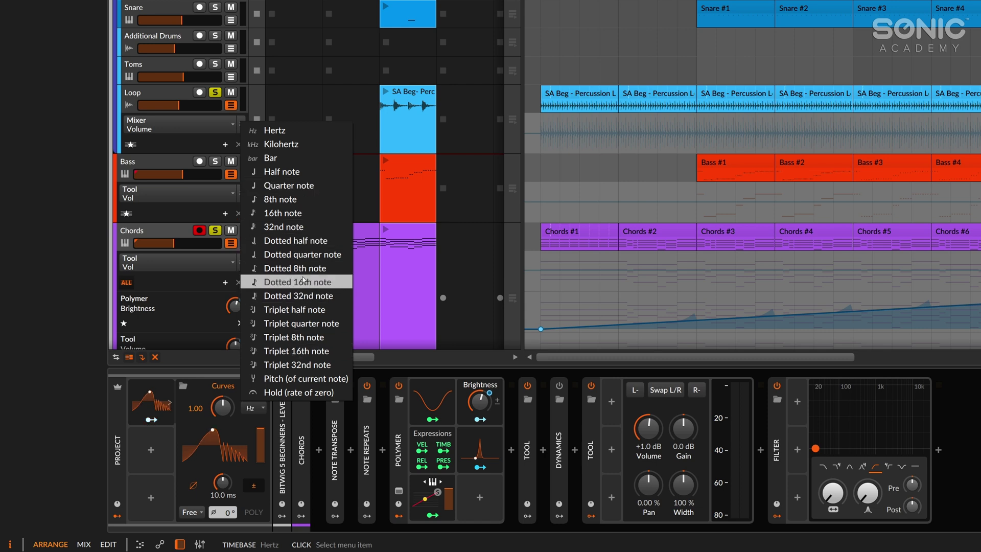
left_click(287, 186)
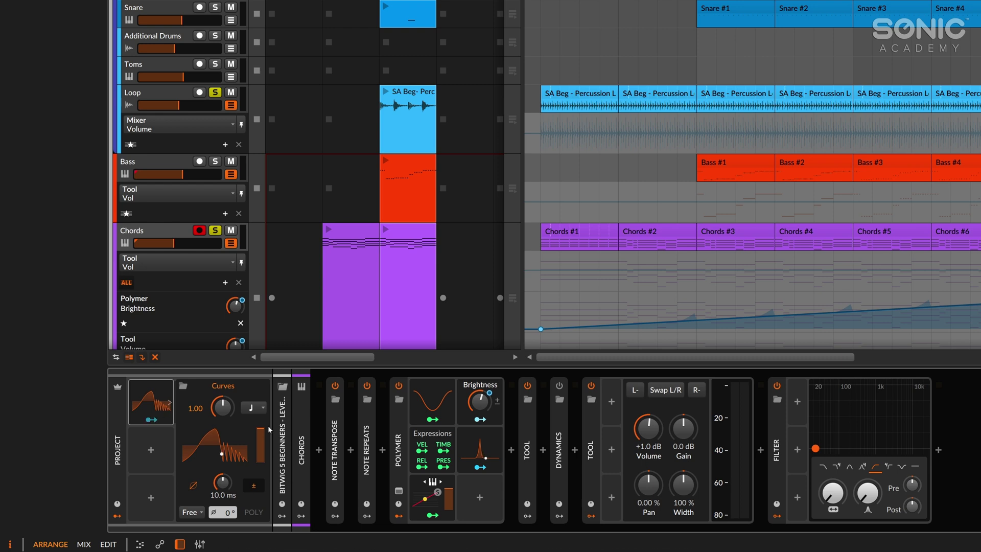
left_click(191, 511)
left_click(222, 469)
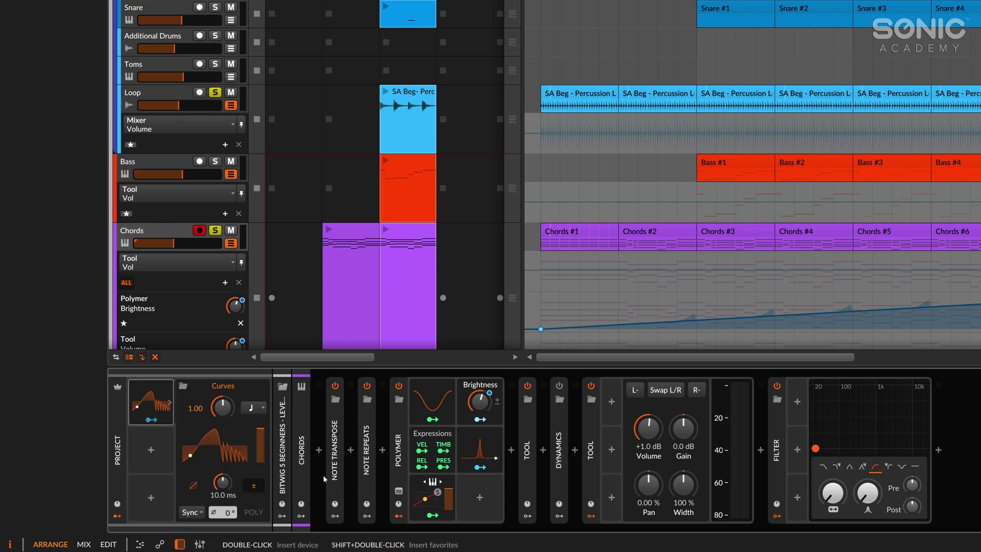
- Enlarge the Curves waveform in the curve editor, toggle unipolar/bipolar, and check its right-click options
left_click(217, 460)
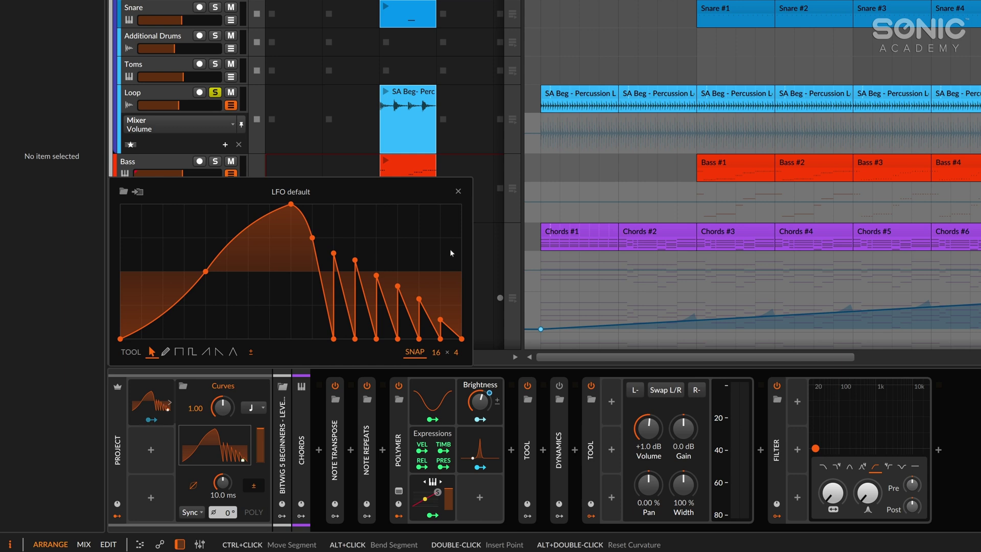
right_click(379, 241)
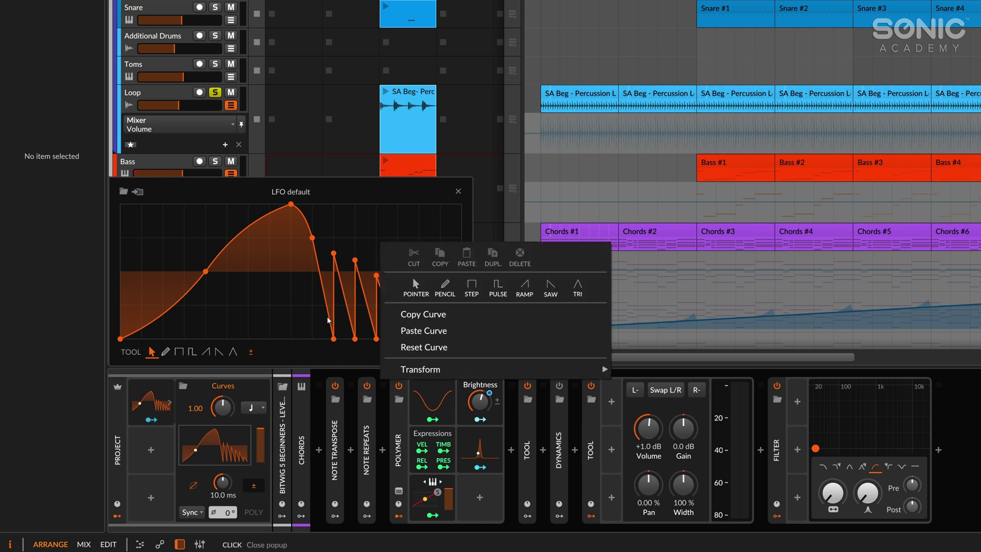
left_click(251, 355)
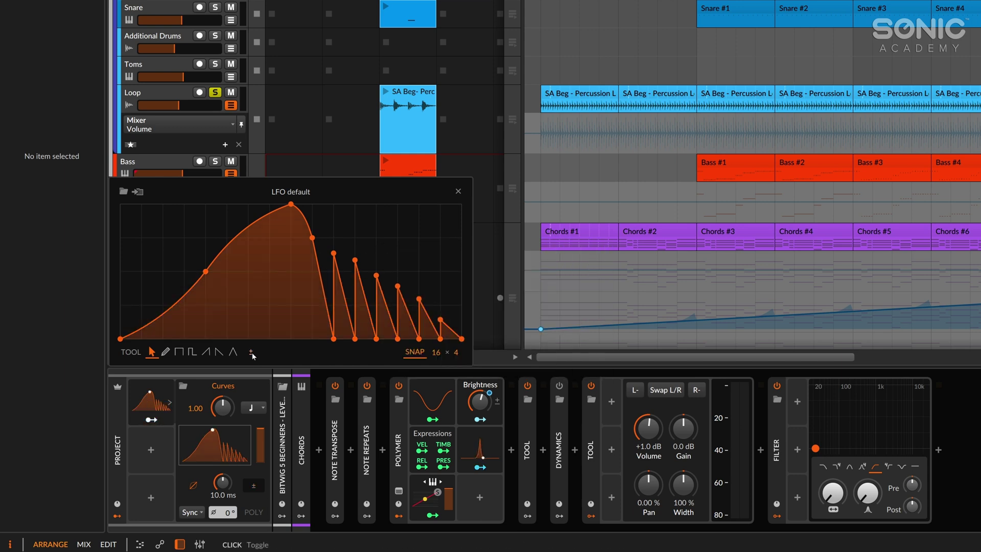
left_click(251, 354)
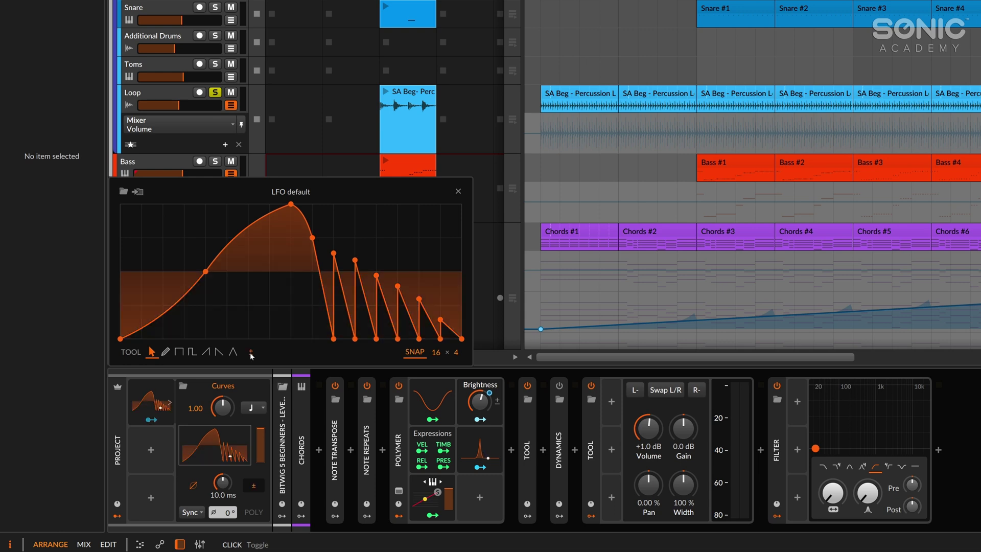
left_click(251, 354)
left_click(251, 354)
left_click(252, 354)
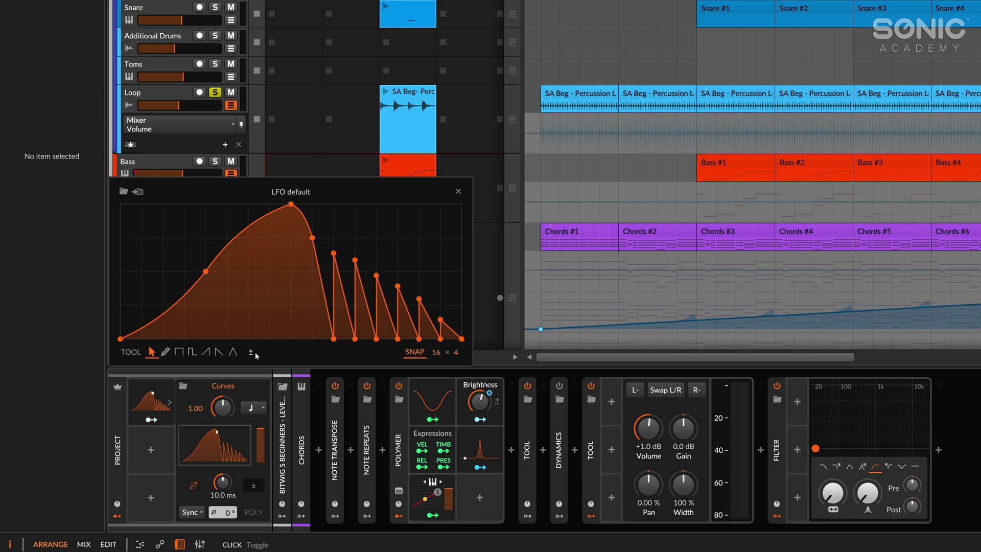
left_click(255, 354)
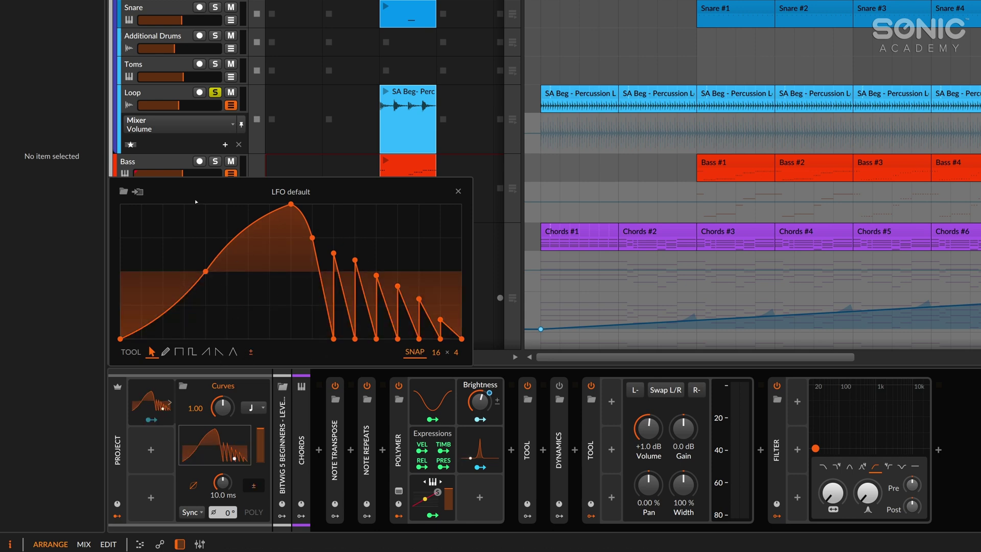
right_click(341, 225)
left_click(200, 226)
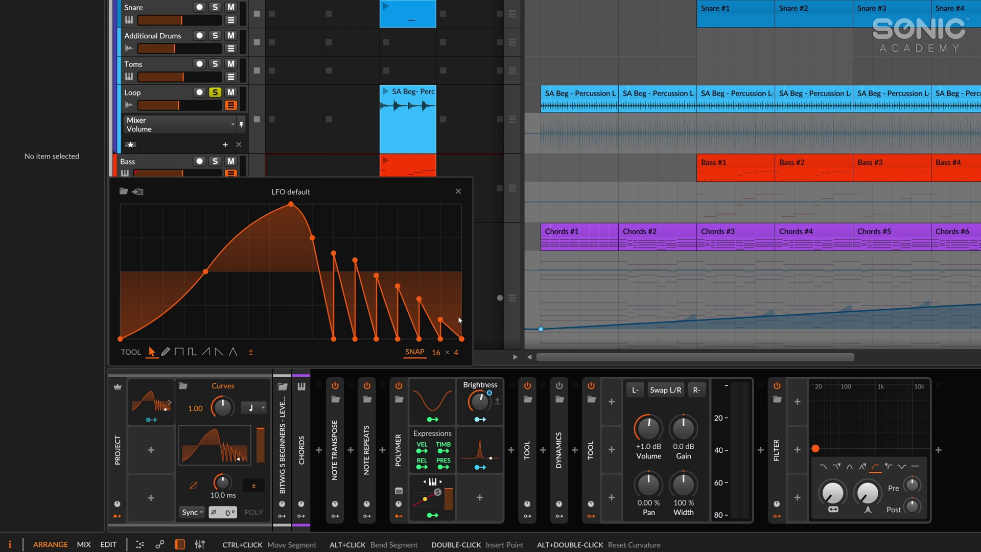
- Reset the curve to the default triangle and move its points into a rise to full level
right_click(363, 232)
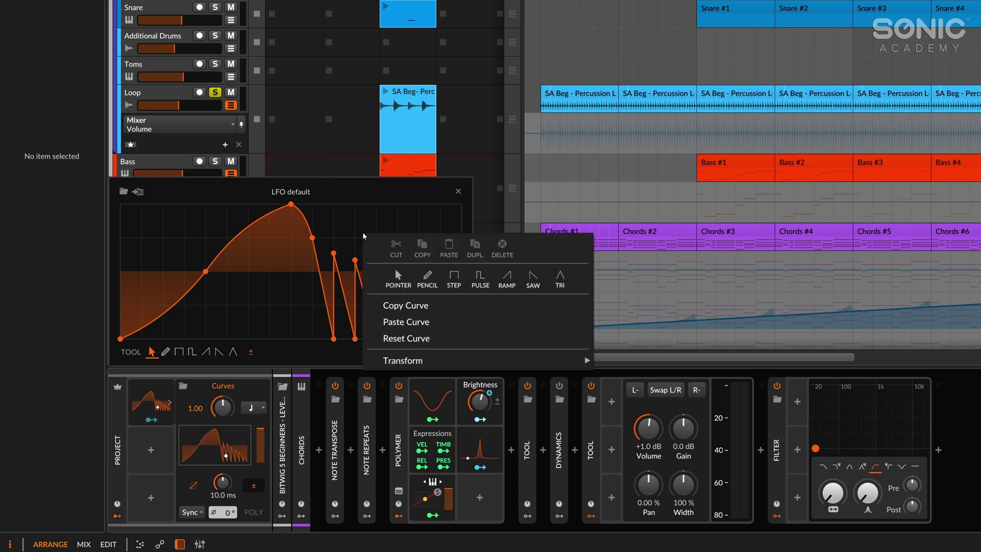
left_click(415, 337)
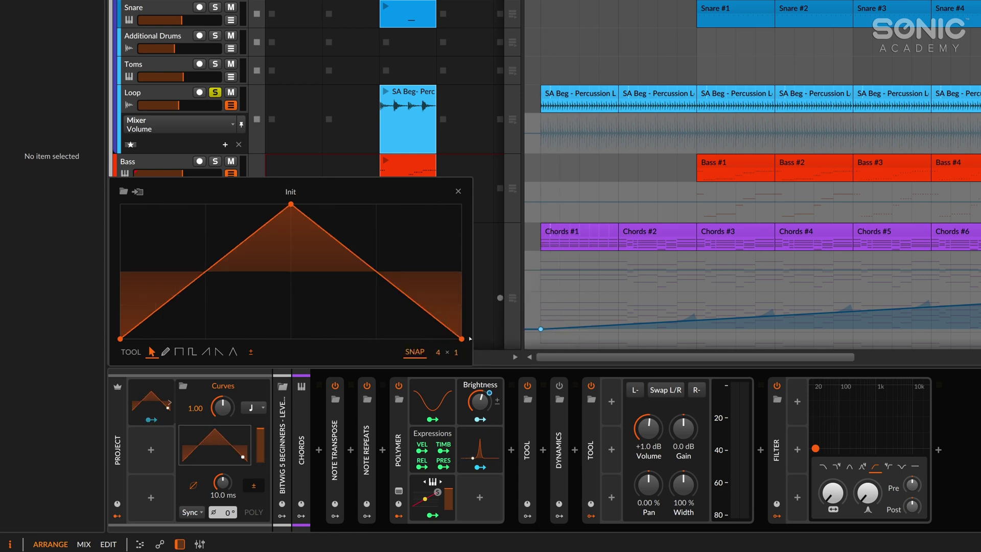
left_click_drag(461, 339, 462, 272)
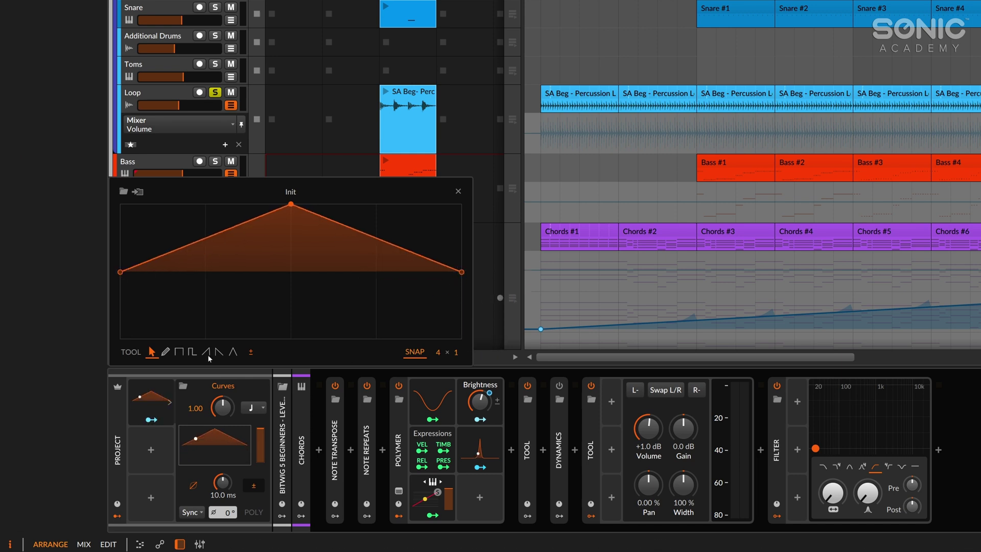
left_click_drag(287, 205, 296, 272)
left_click_drag(120, 271, 123, 352)
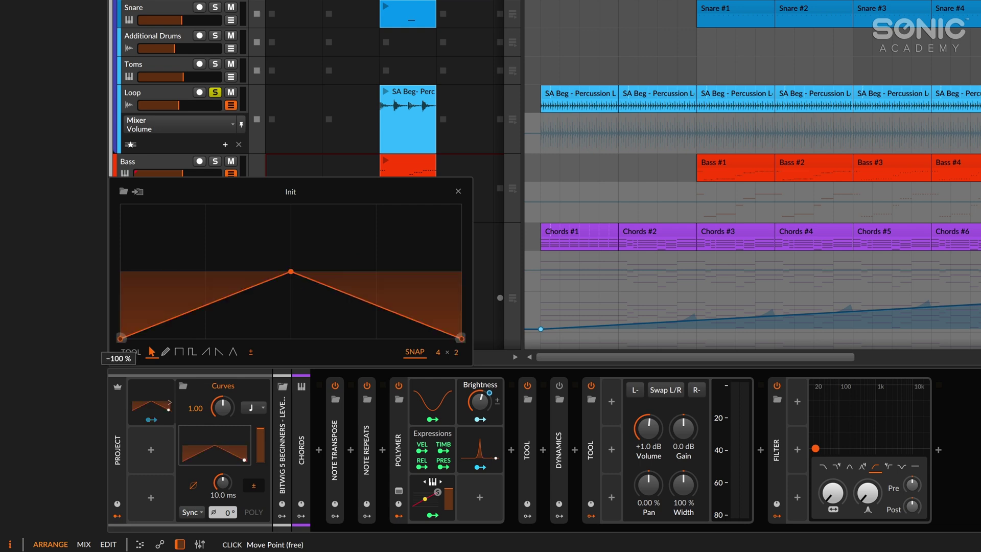
left_click_drag(378, 309, 461, 271)
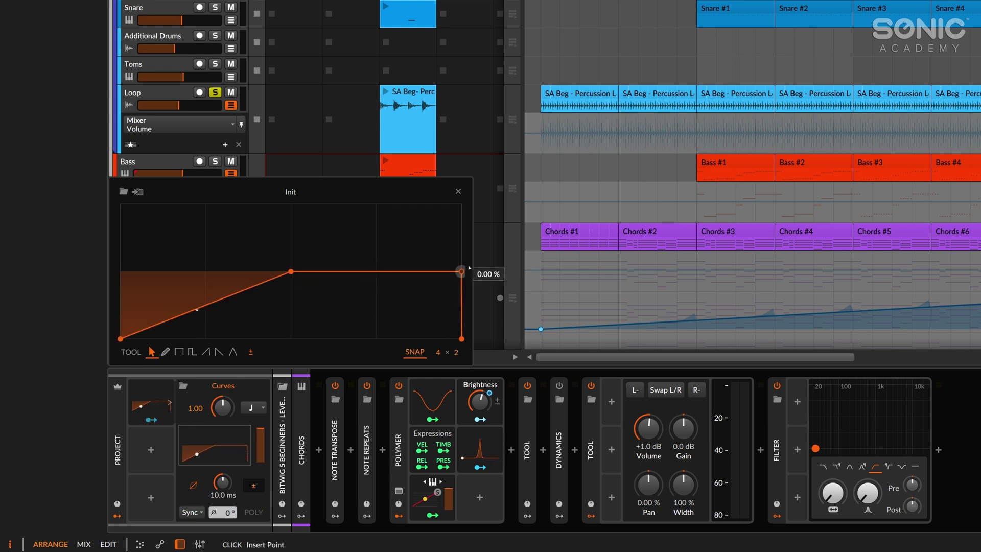
- Add a bottom point and bend the rise into a smooth S-curve with a flat top
left_click_drag(218, 299, 244, 324)
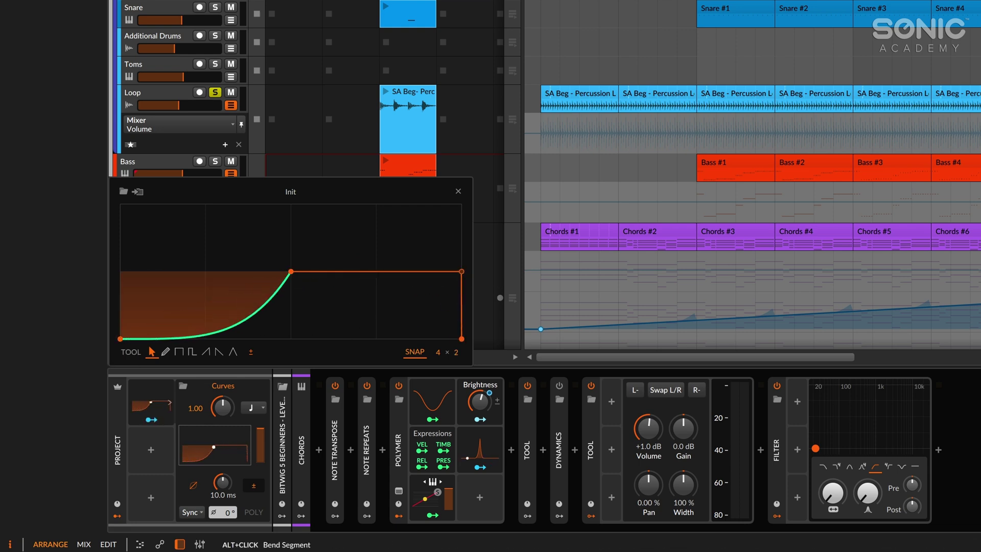
left_click(263, 284)
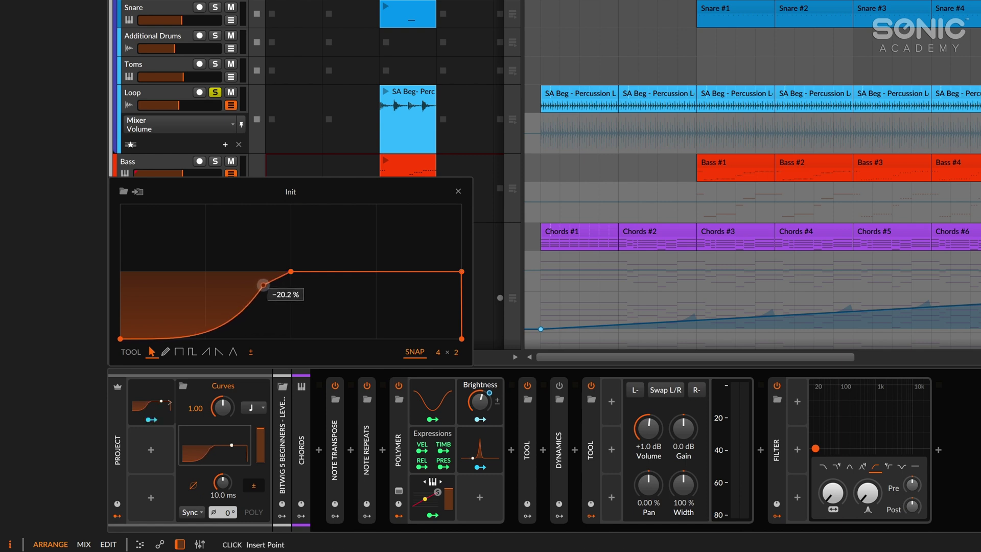
left_click_drag(203, 332, 231, 300)
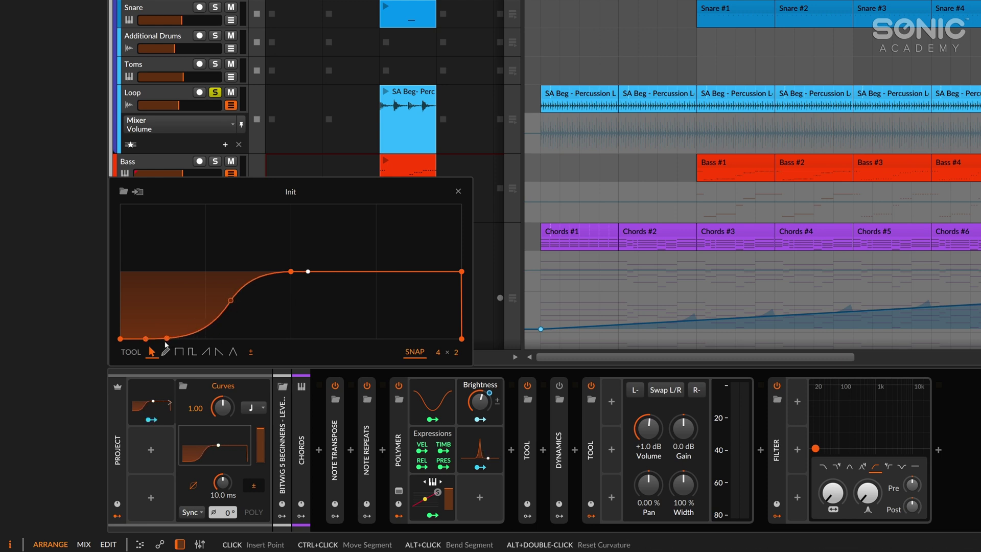
mouse_move(146, 339)
left_mouse_down()
mouse_move(136, 338)
mouse_move(146, 338)
left_mouse_up()
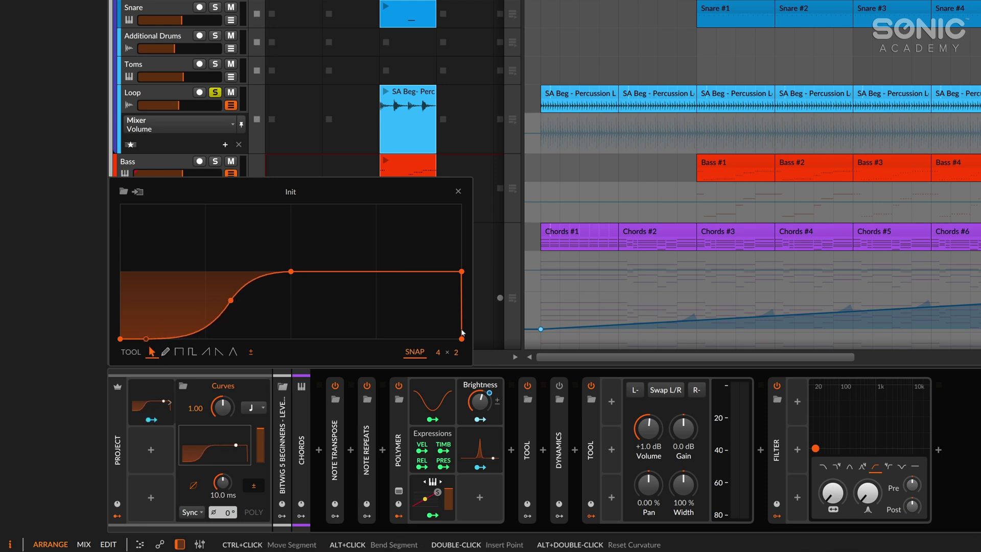
mouse_move(231, 300)
left_mouse_down()
mouse_move(220, 291)
mouse_move(219, 306)
left_mouse_up()
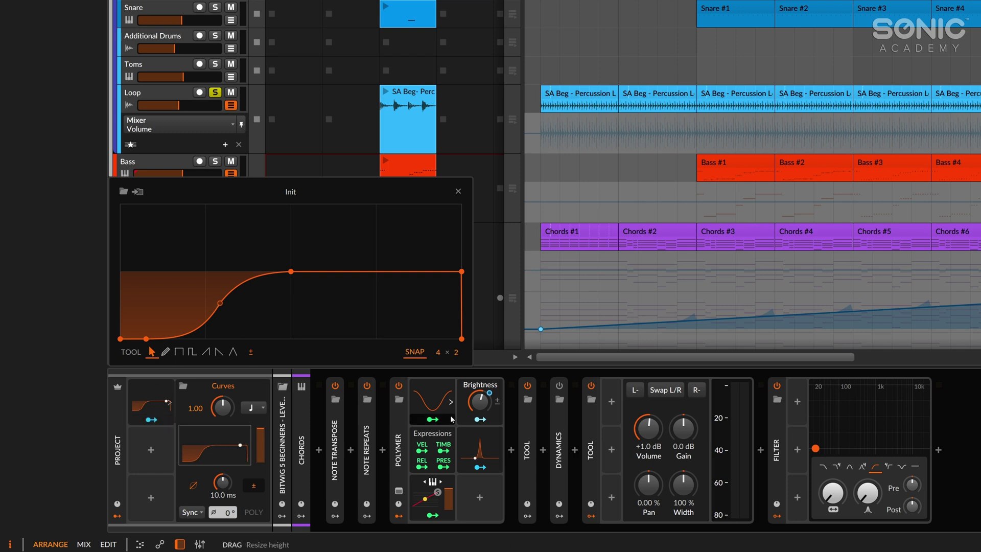
- Route the Curves modulator to the Chords track volume and audition it
left_click(151, 419)
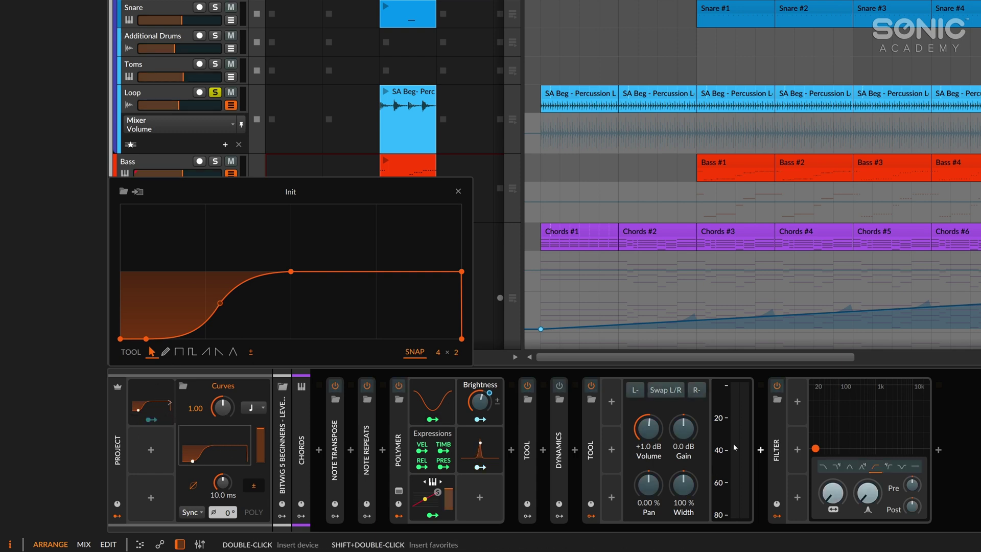
mouse_move(652, 436)
left_mouse_down()
mouse_move(652, 425)
mouse_move(639, 431)
mouse_move(654, 430)
left_mouse_up()
key("space")
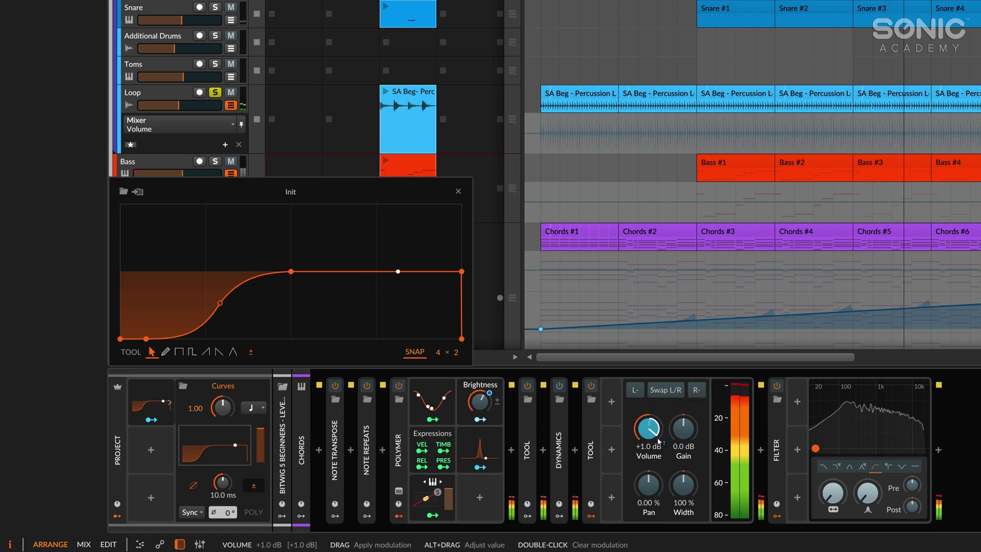
key("space")
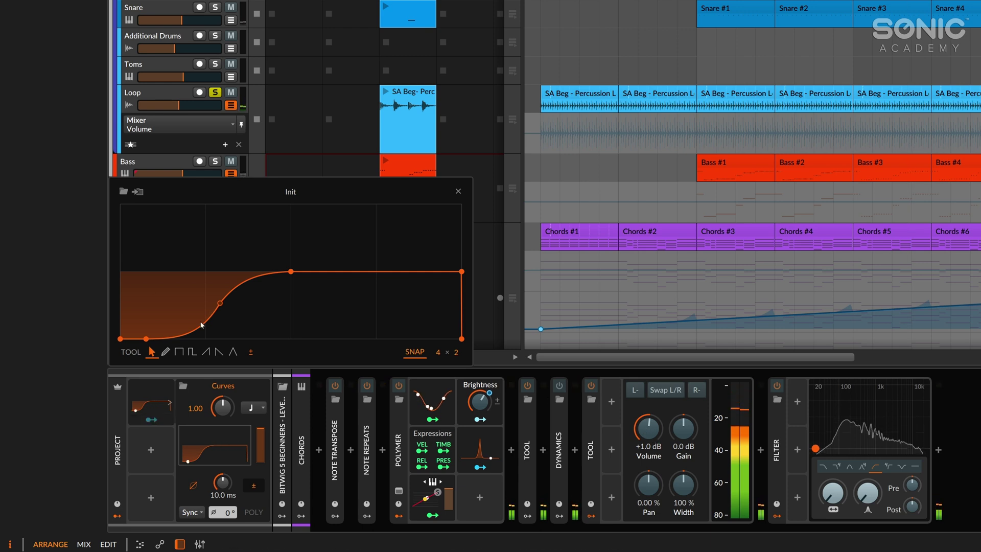
- Add Curves modulation to the Toms volume, then add and delete a test curve point
left_click_drag(195, 81, 195, 72)
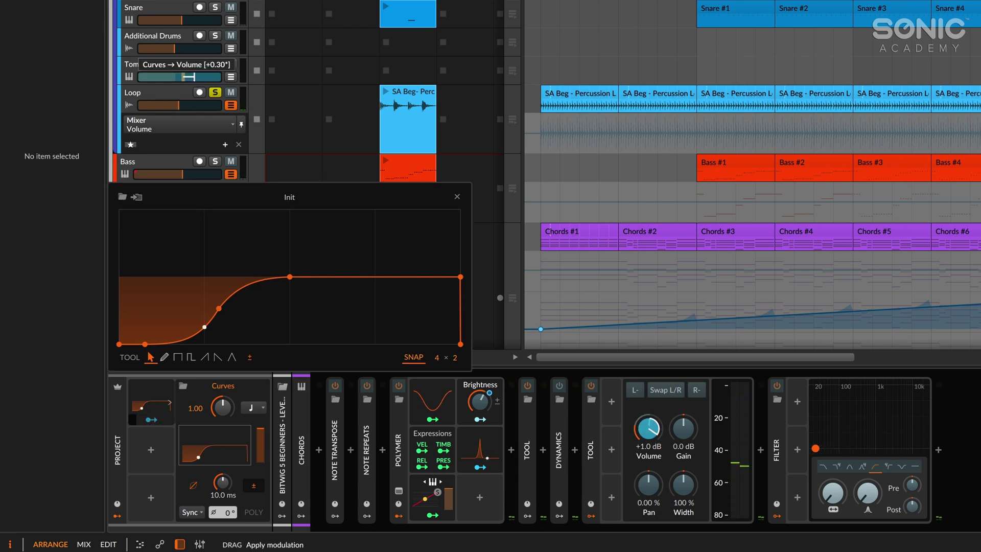
key("space")
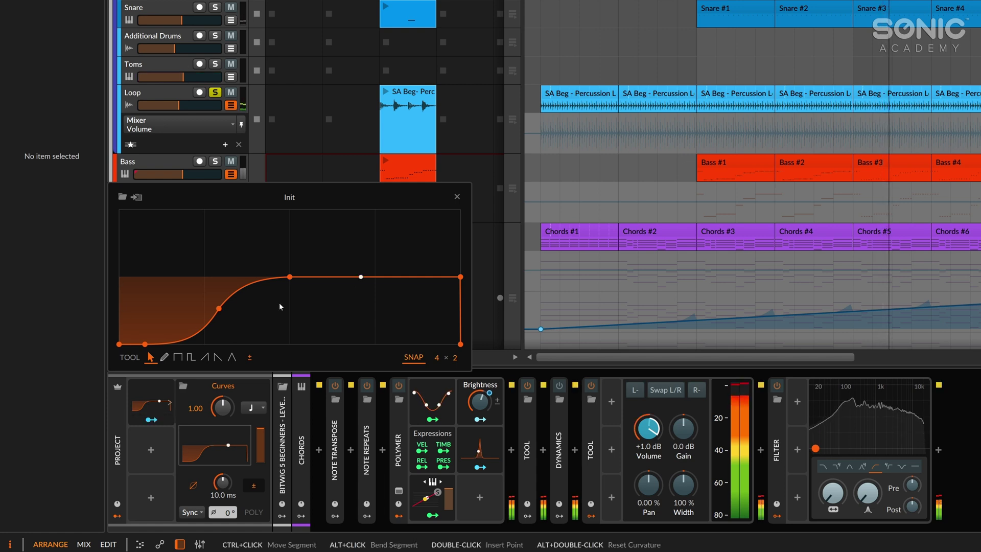
left_click(299, 278)
key("space")
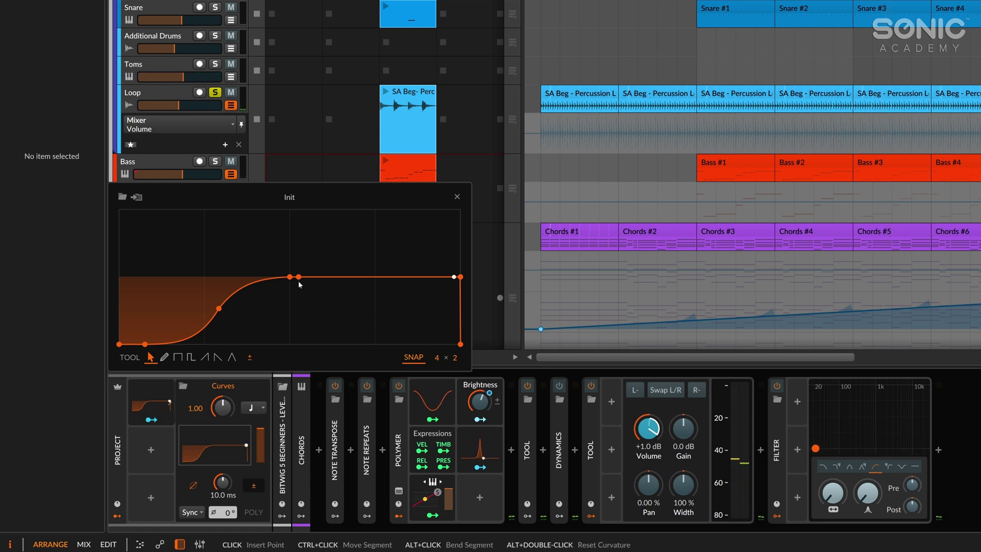
double_click(298, 278)
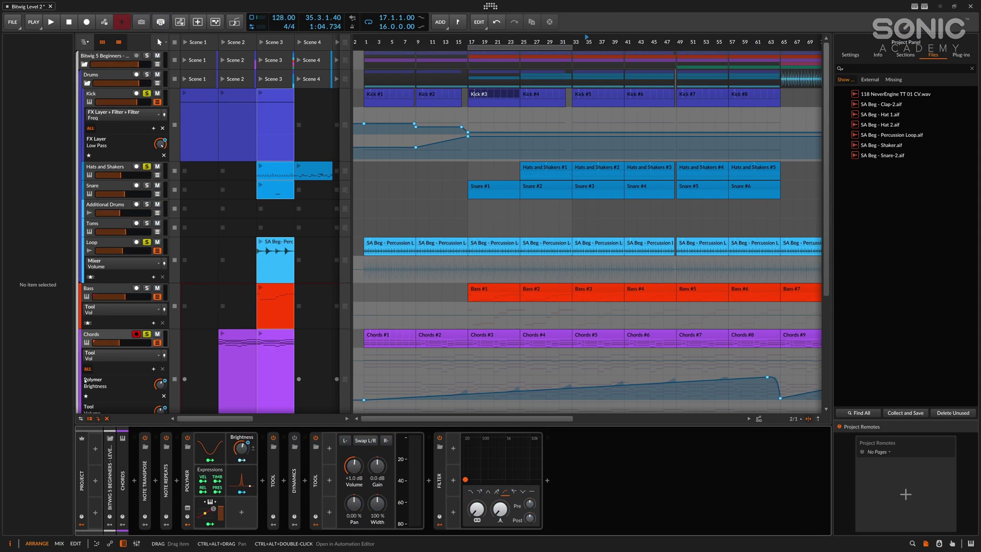
- Add an Audio Sidechain modulator to the project modulators
left_click(95, 449)
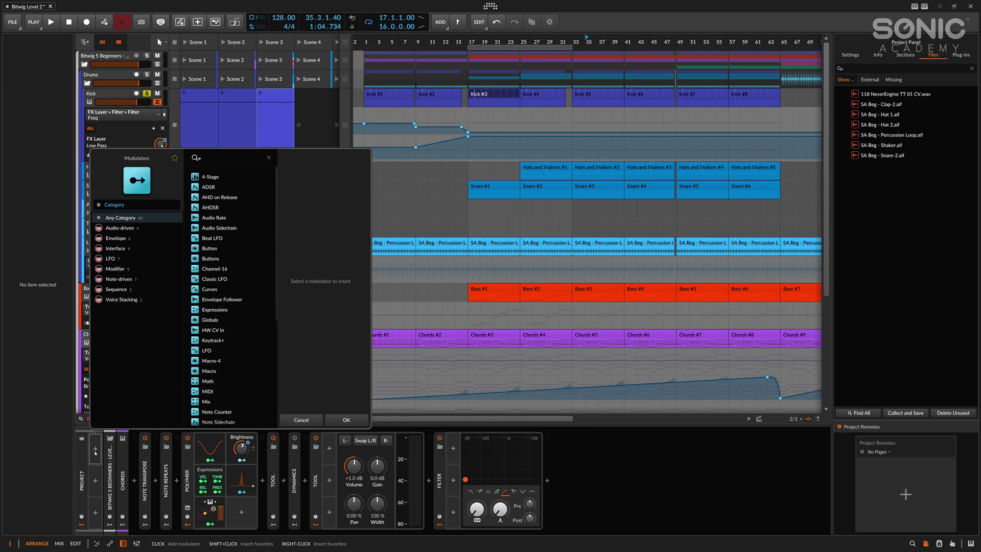
type("audi")
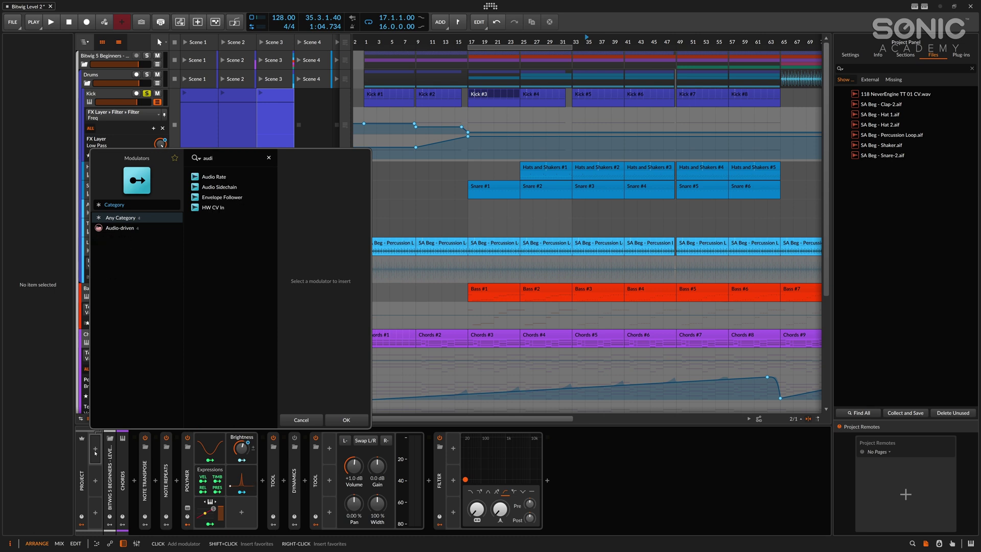
left_click(210, 188)
double_click(210, 188)
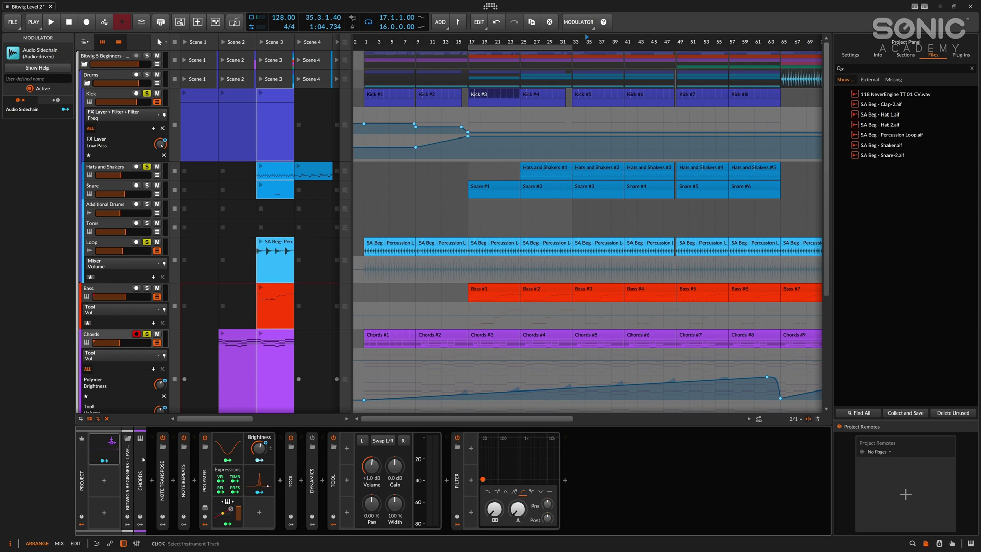
- Key the Audio Sidechain input to Kick (POST) and audition it
left_click(104, 449)
left_click(153, 448)
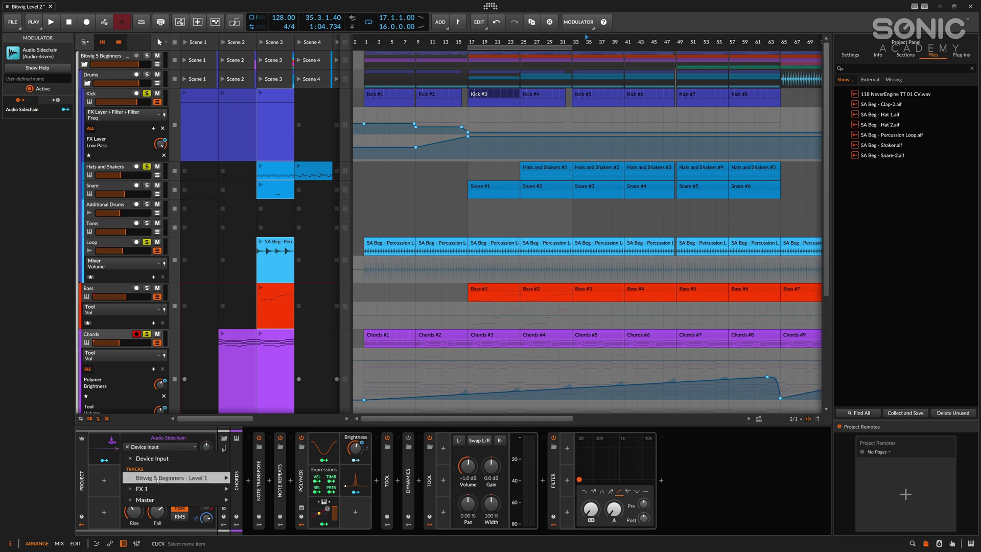
mouse_move(220, 478)
mouse_move(297, 478)
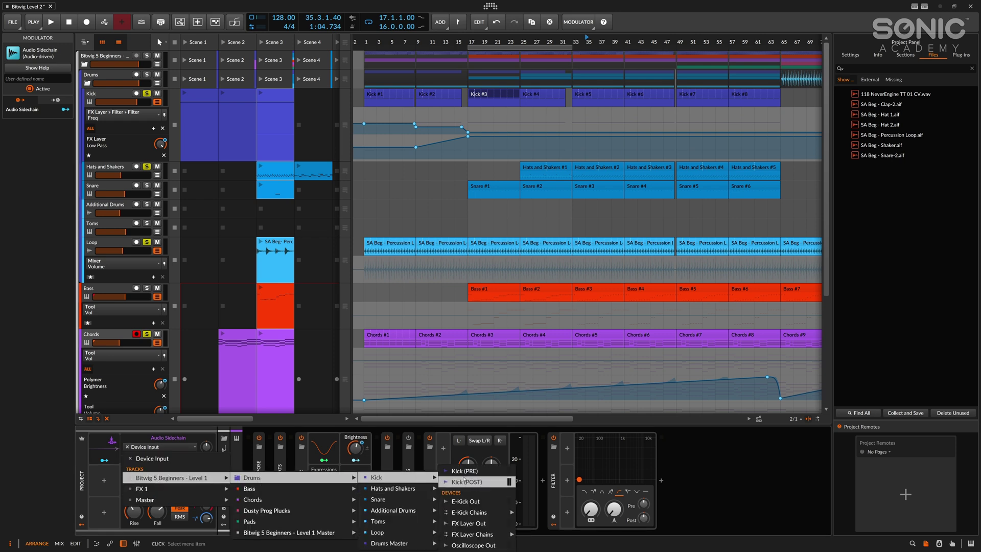
mouse_move(403, 477)
left_click(480, 480)
key("space")
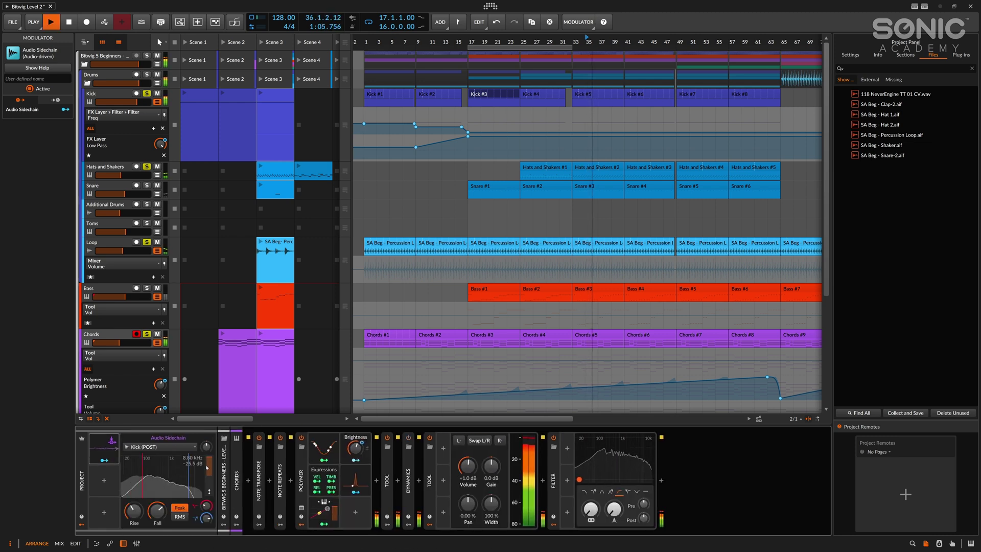
key("space")
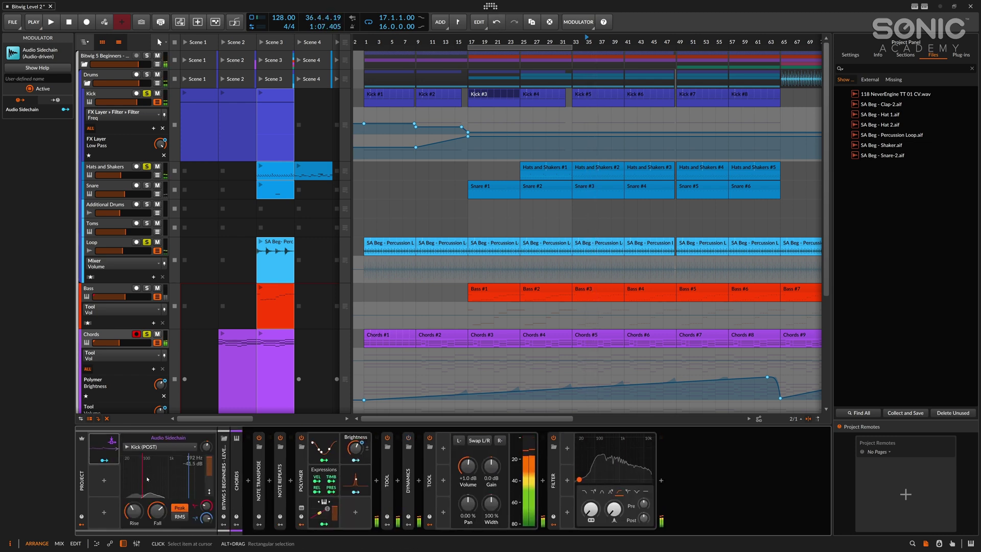
- Set the sidechain Low Cut to 92 Hz and shorten its Fall to about 58.6 ms
left_click_drag(142, 480, 133, 481)
key("space")
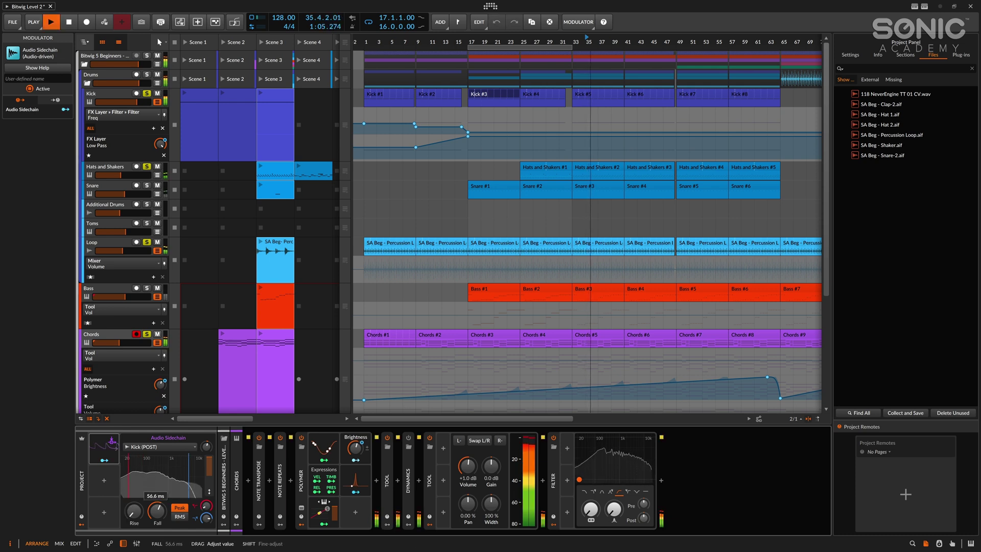
left_click_drag(157, 510, 157, 518)
key("space")
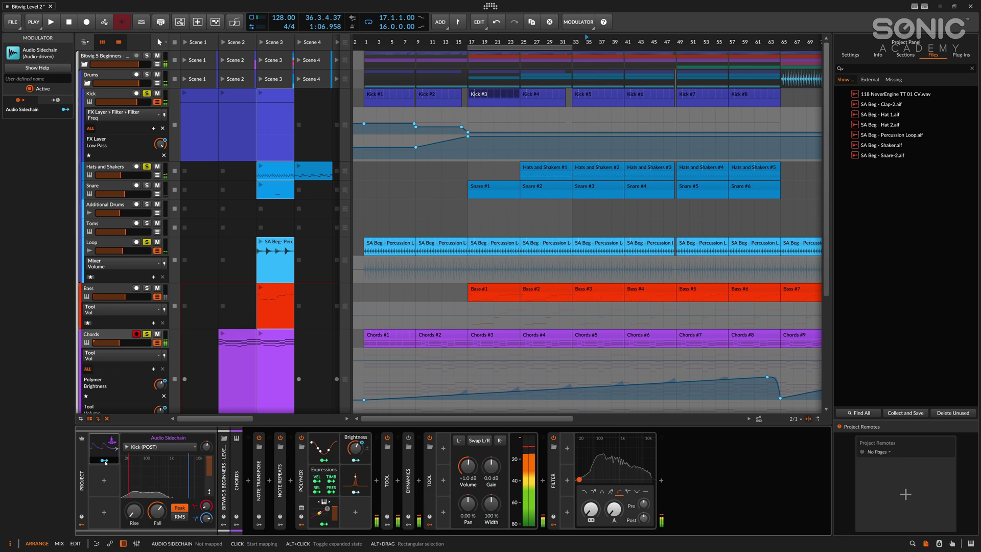
- Make the Audio Sidechain duck the Chords volume and audition the result
left_click_drag(467, 464, 467, 466)
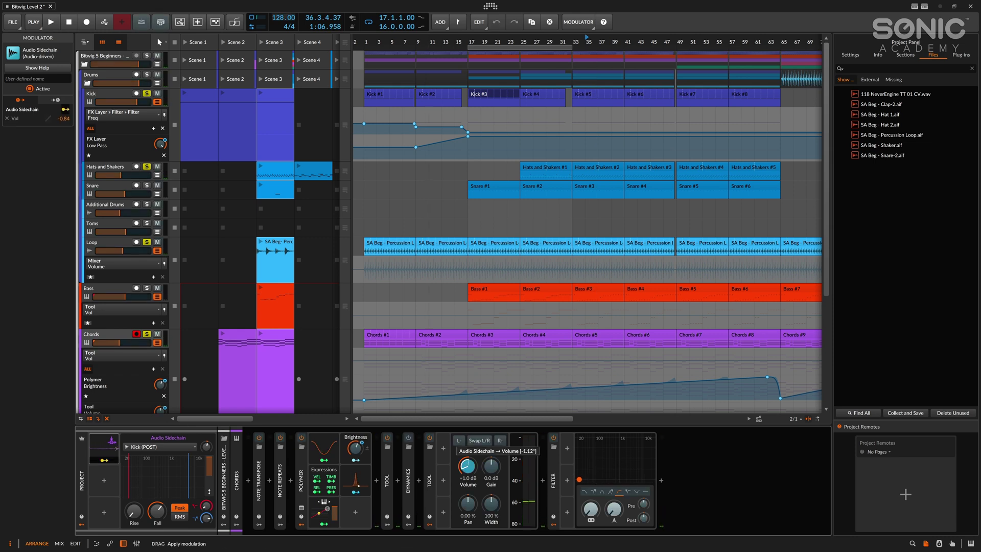
key("space")
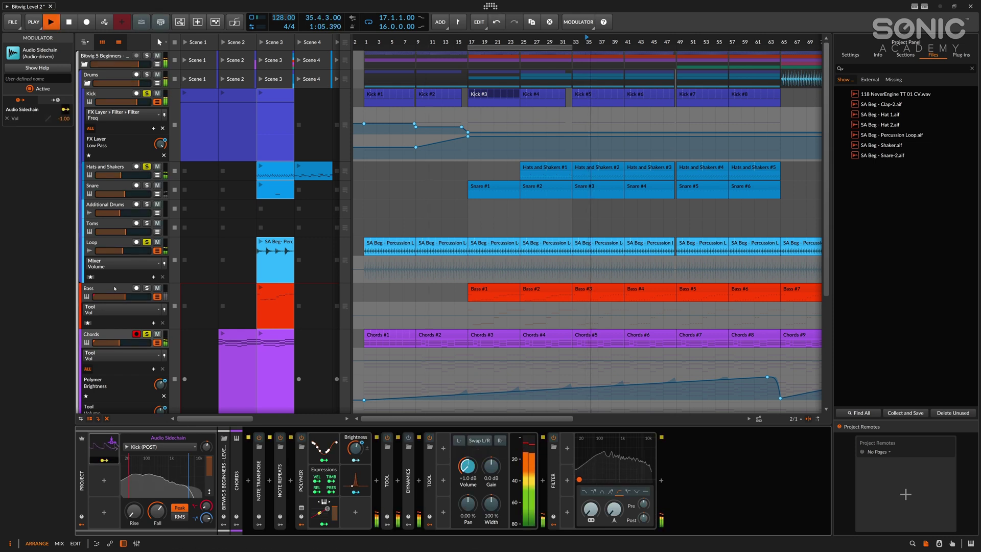
key("space")
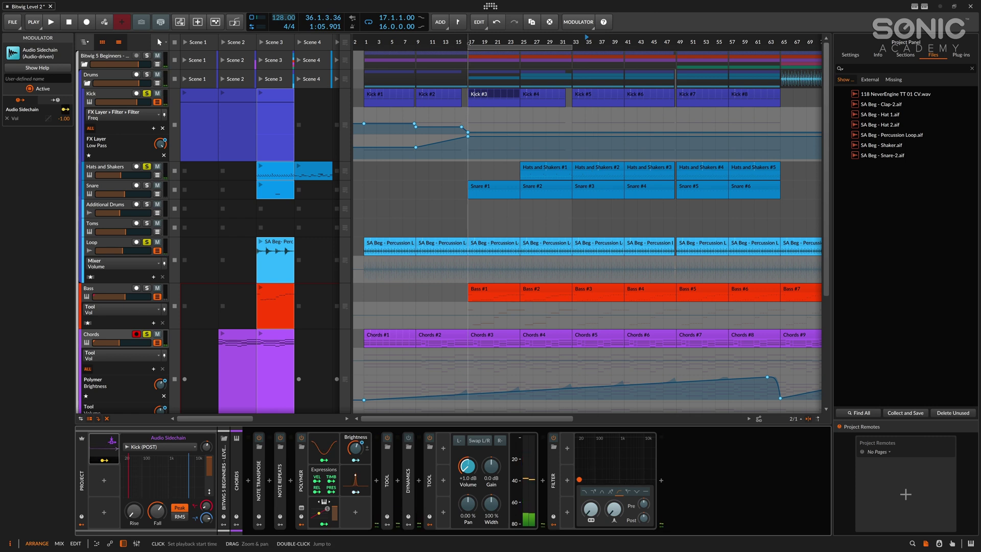
key("space")
- On the Bass track, assign the sidechain to Tool Volume with a deeper negative amount
key("Up")
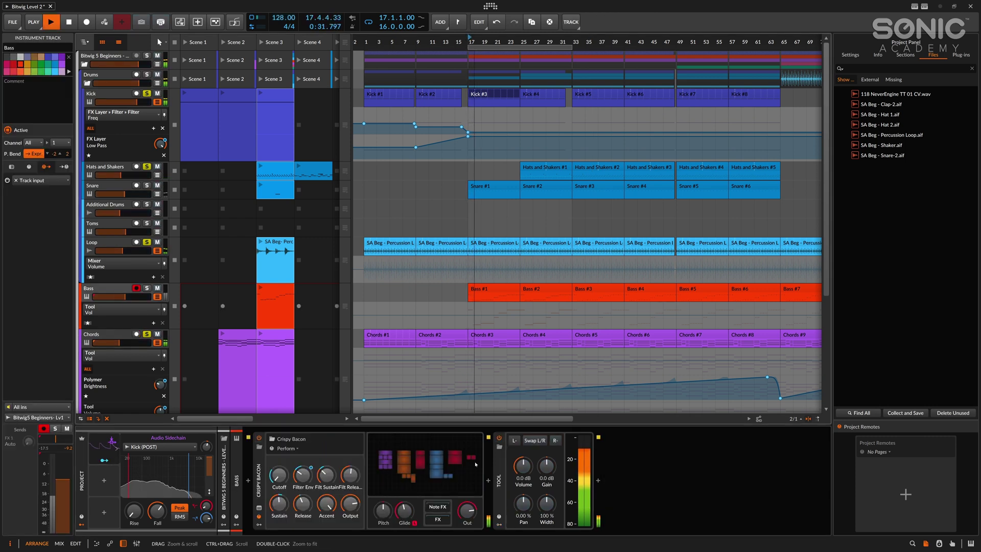
left_click(597, 481)
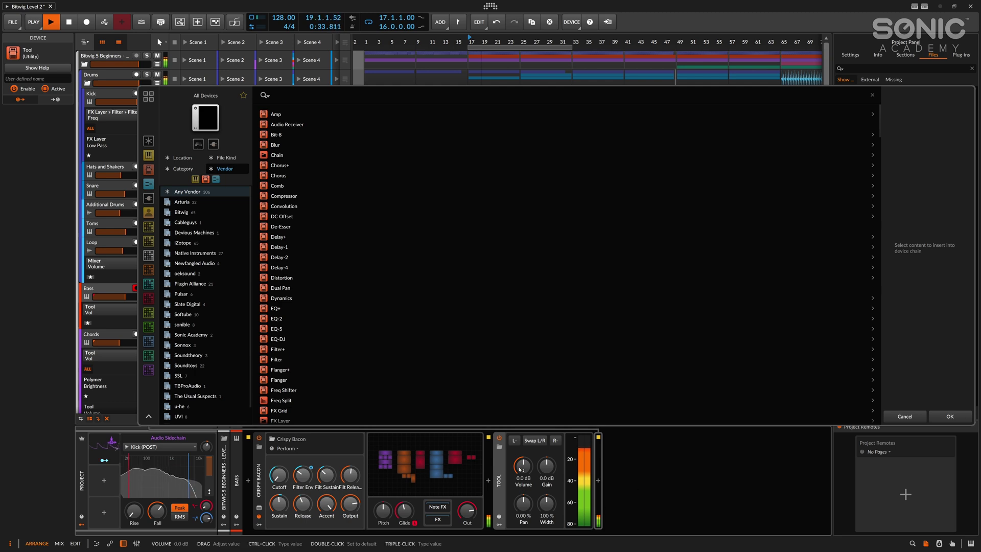
left_click_drag(520, 469, 520, 491)
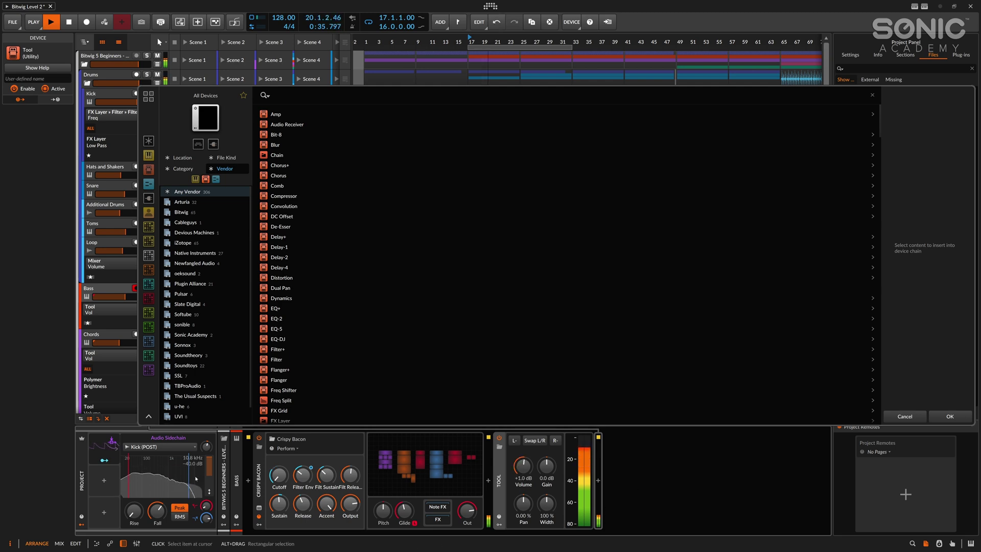
left_click_drag(527, 466, 527, 468)
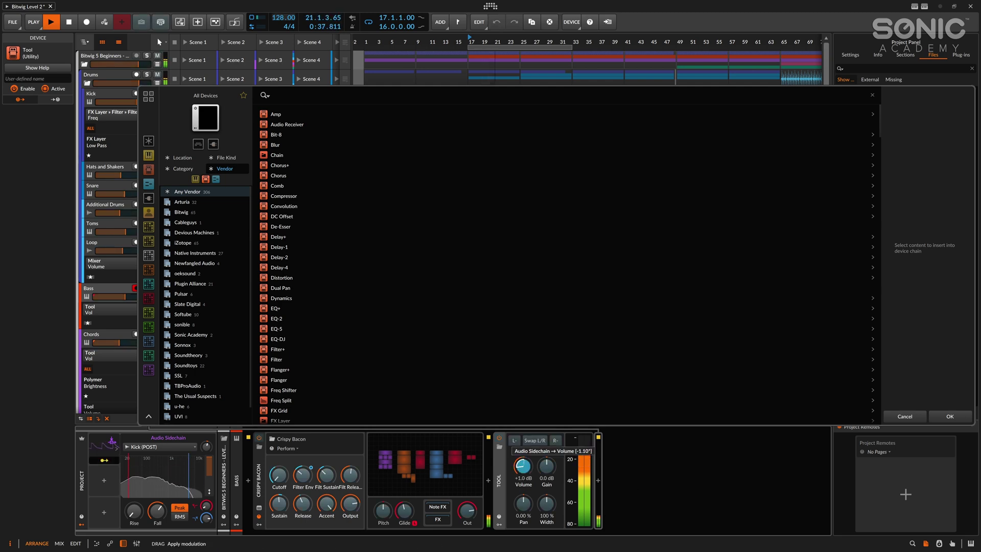
left_click(911, 415)
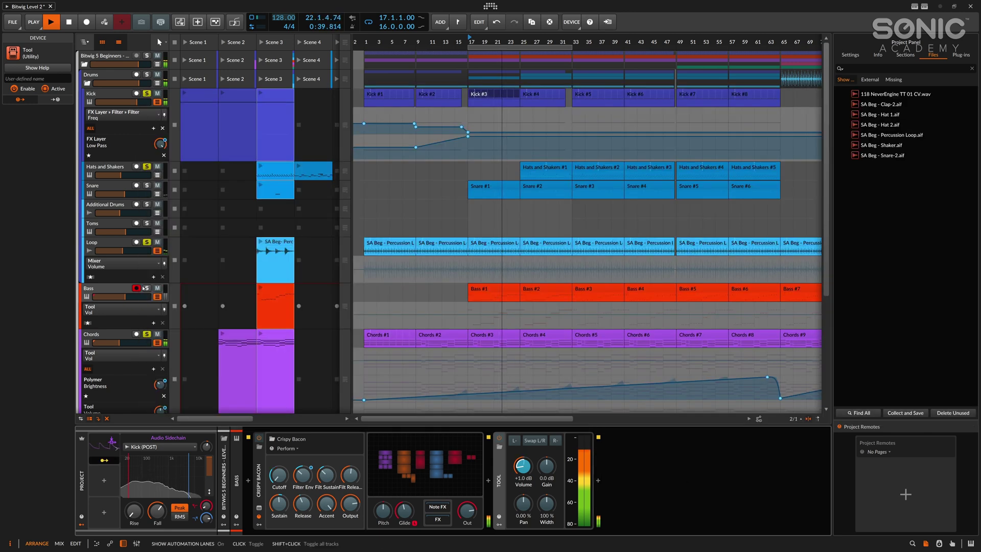
left_click_drag(522, 466, 522, 467)
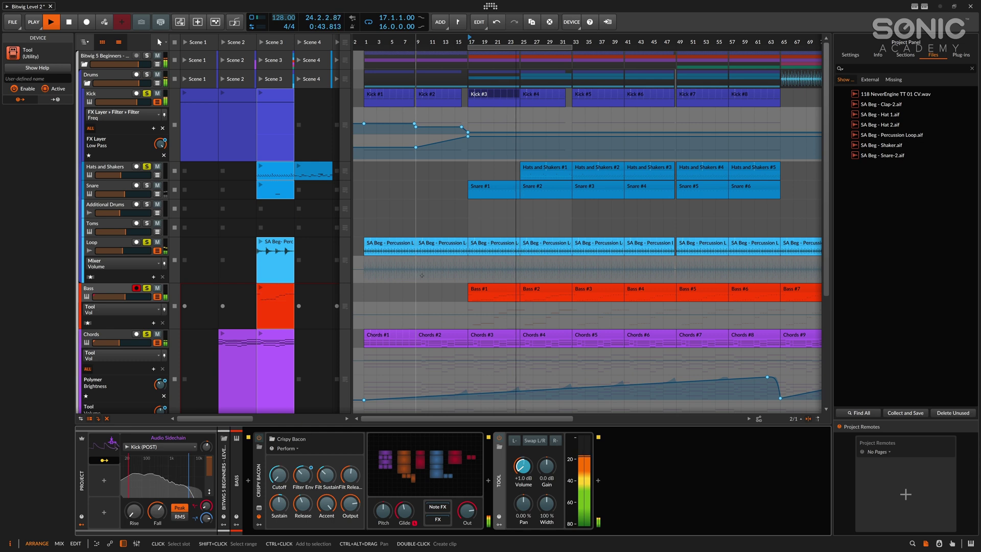
left_click(487, 291)
key("space")
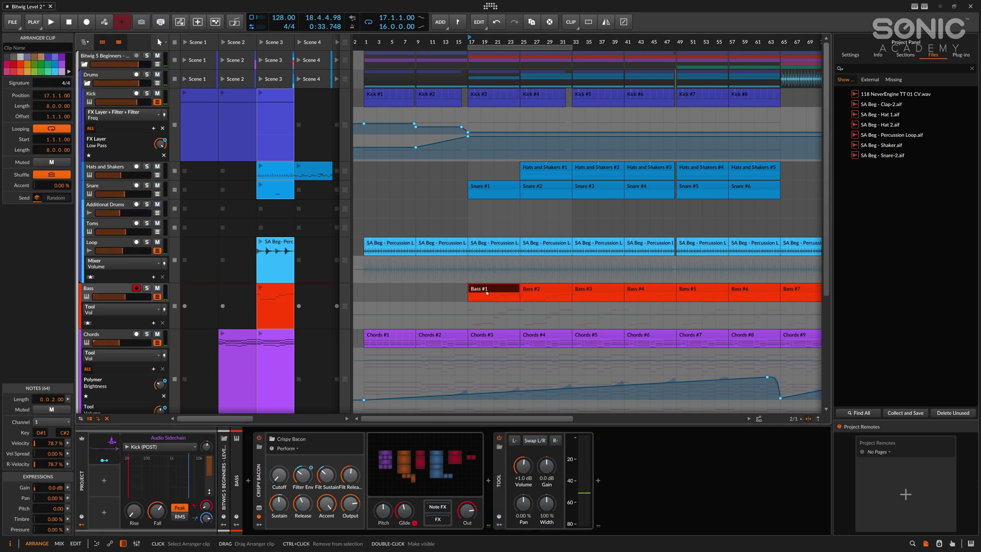